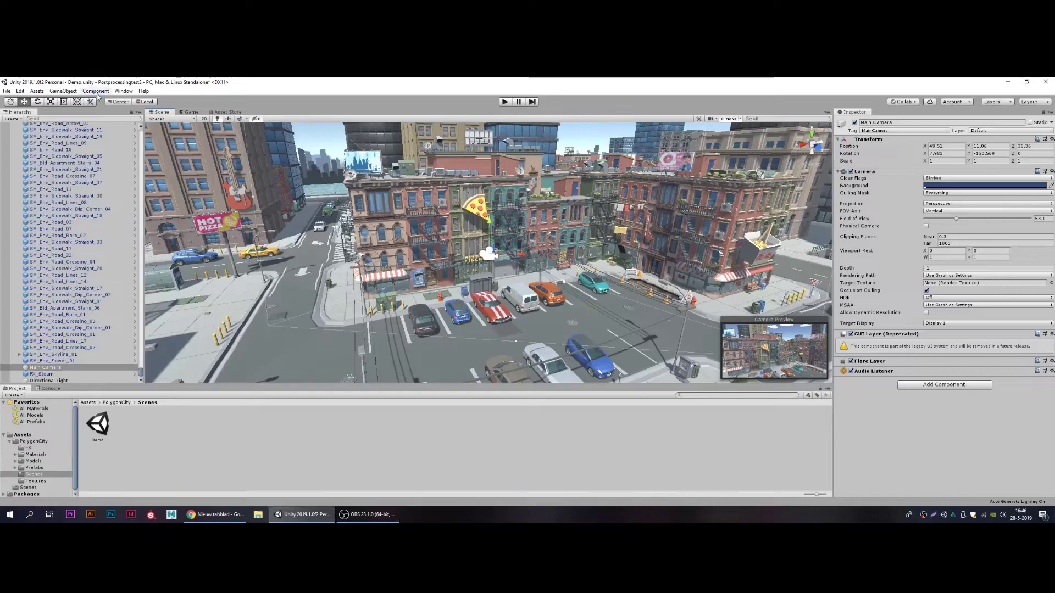
- Install the Post Processing 2.1.6 package from the Package Manager
left_click(96, 91)
left_click(147, 144)
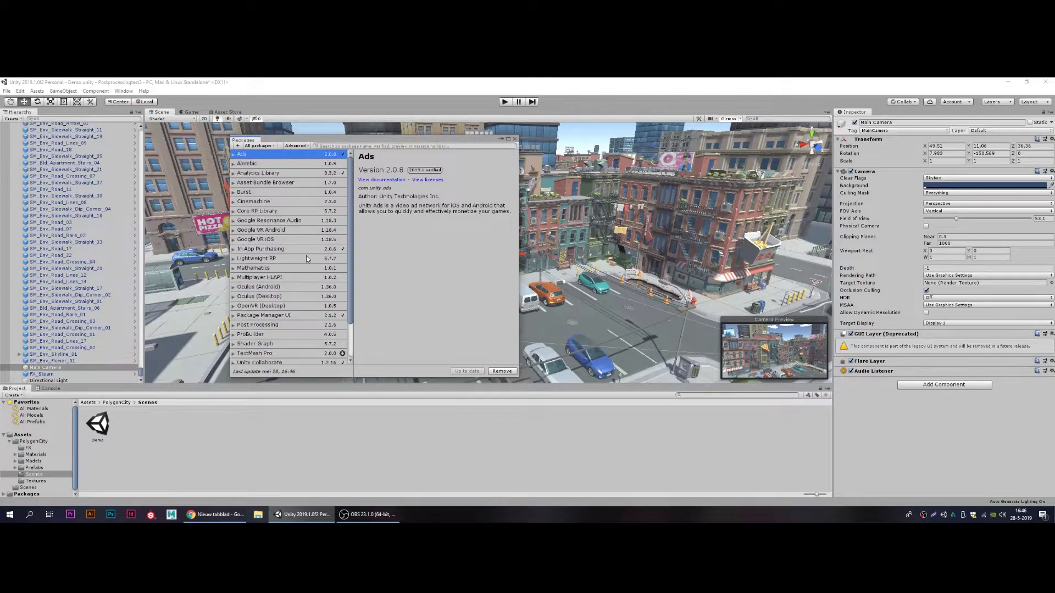
left_click(266, 327)
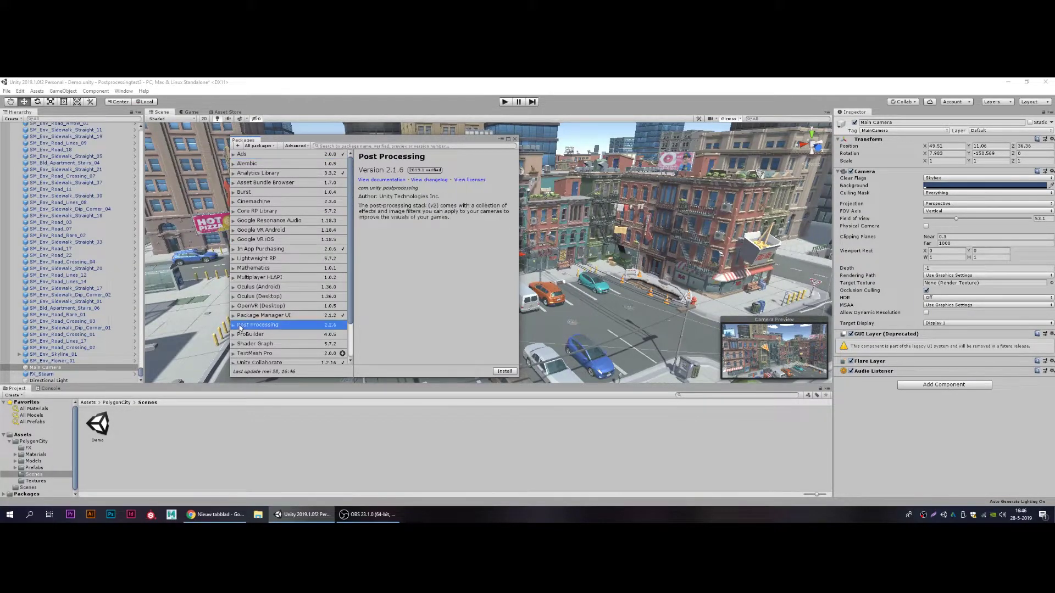
left_click(505, 372)
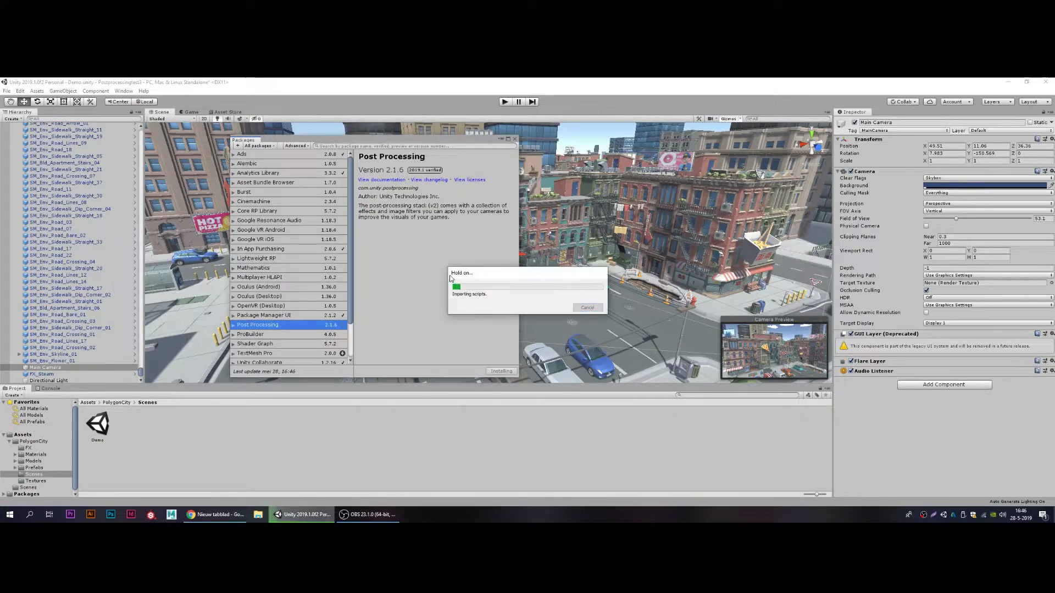
- Close the package list, then switch the Player Color Space from Gamma to Linear
left_click(511, 140)
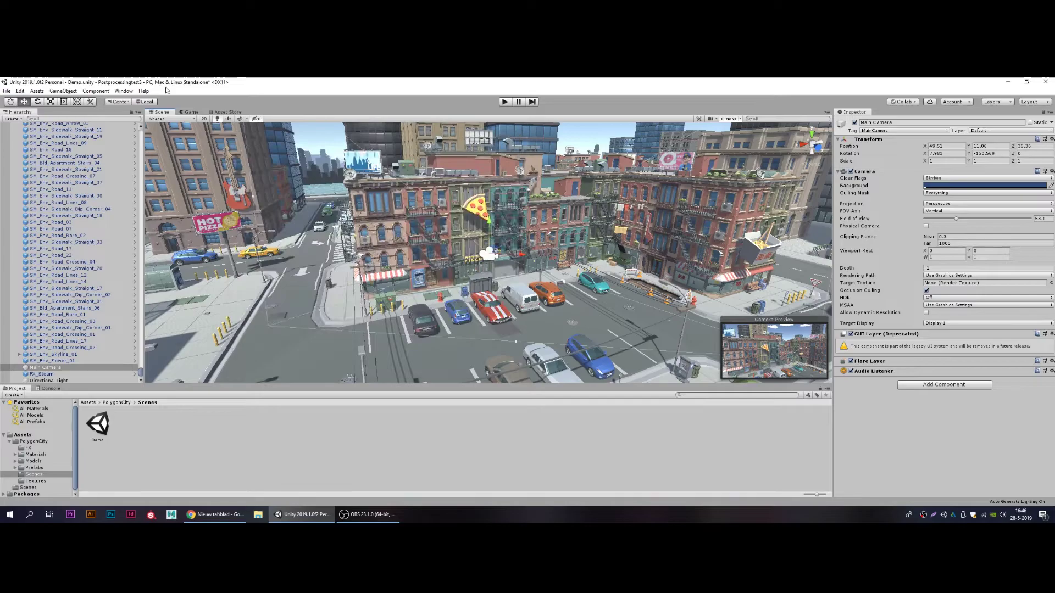
left_click(21, 92)
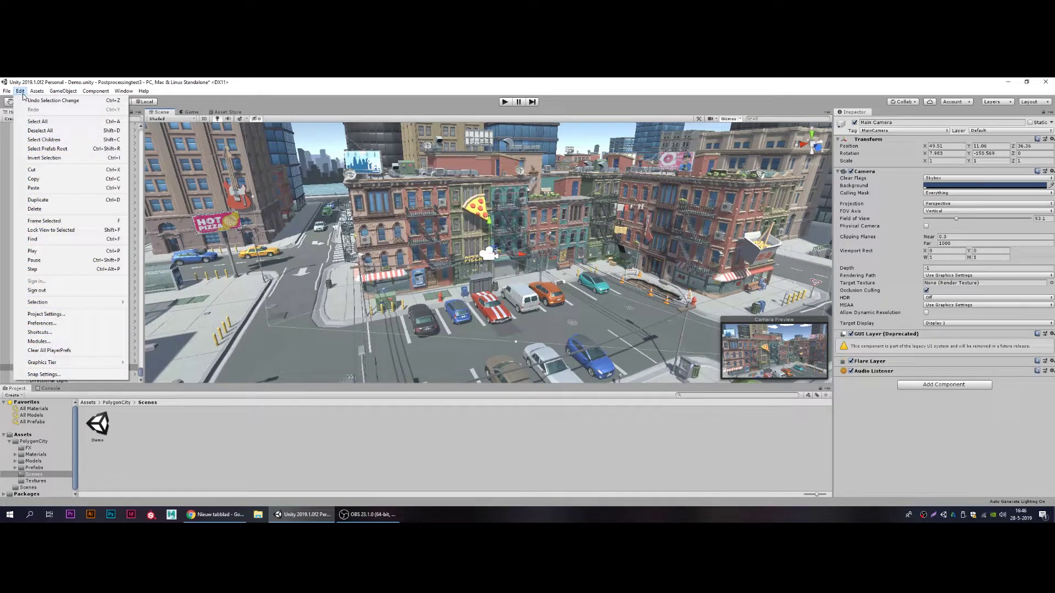
left_click(46, 314)
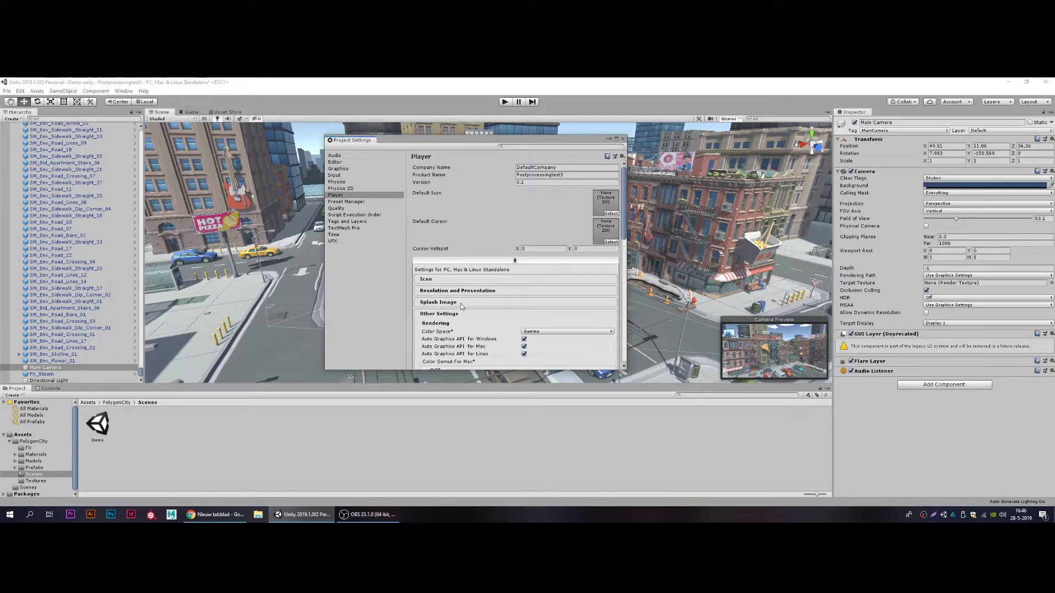
left_click(529, 331)
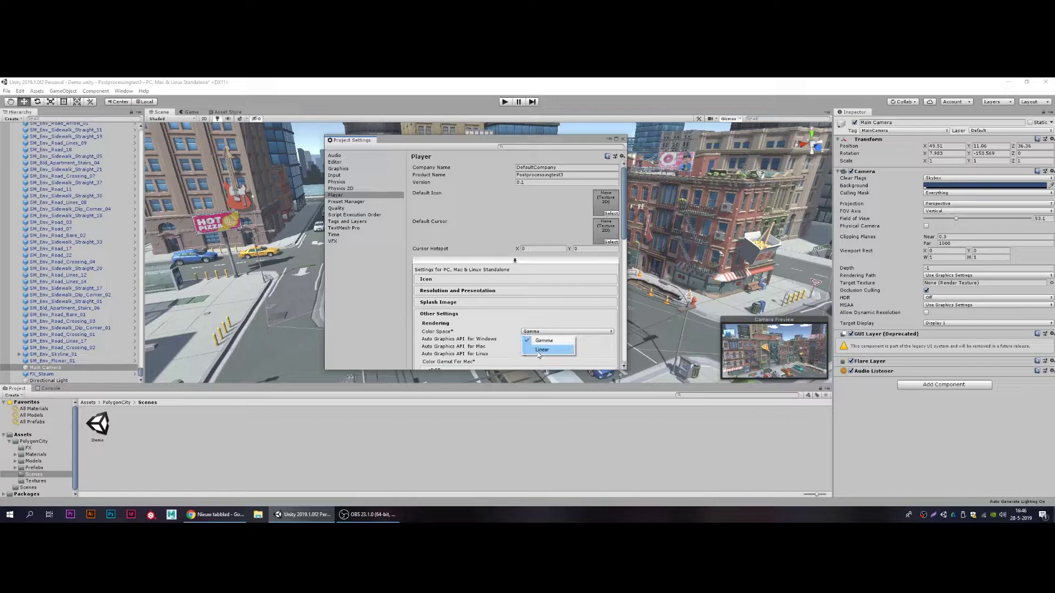
left_click(533, 337)
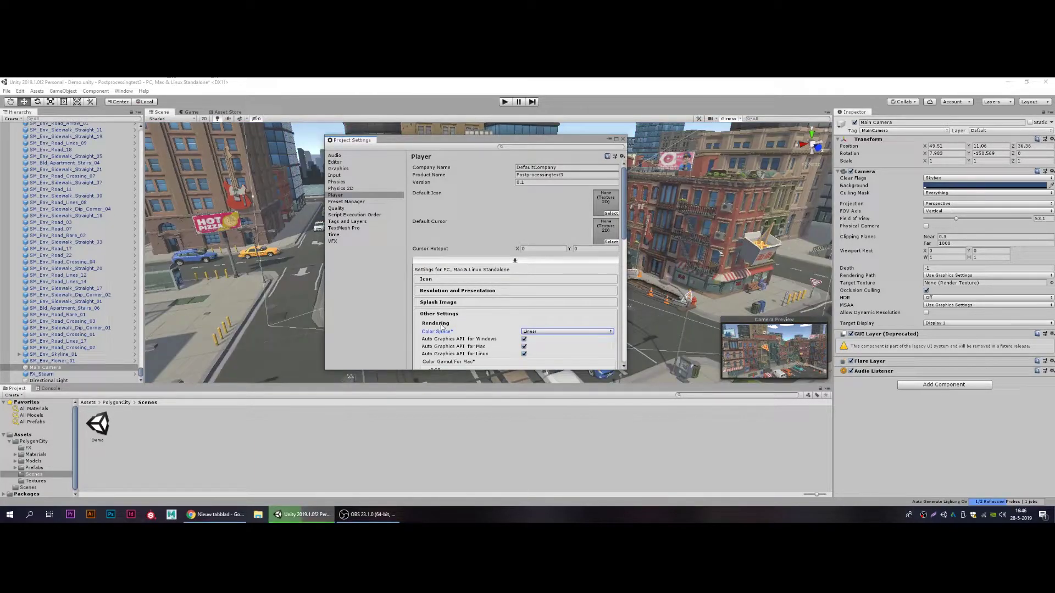
left_click(623, 139)
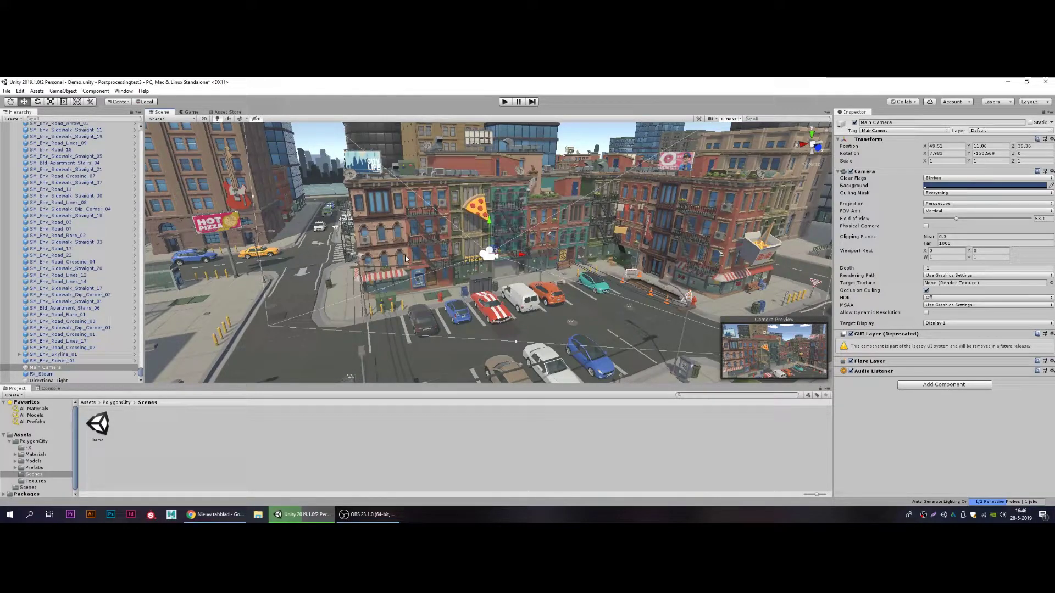
- Name User Layer 8 'Post Processing' from the Main Camera's layer list, then reselect Main Camera
left_click(46, 367)
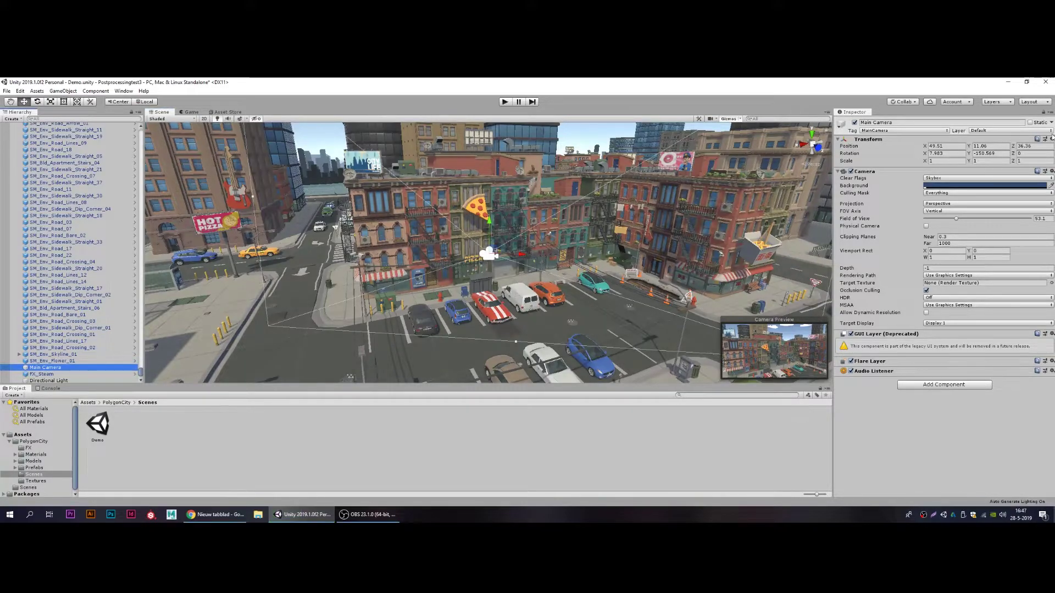
left_click(1015, 133)
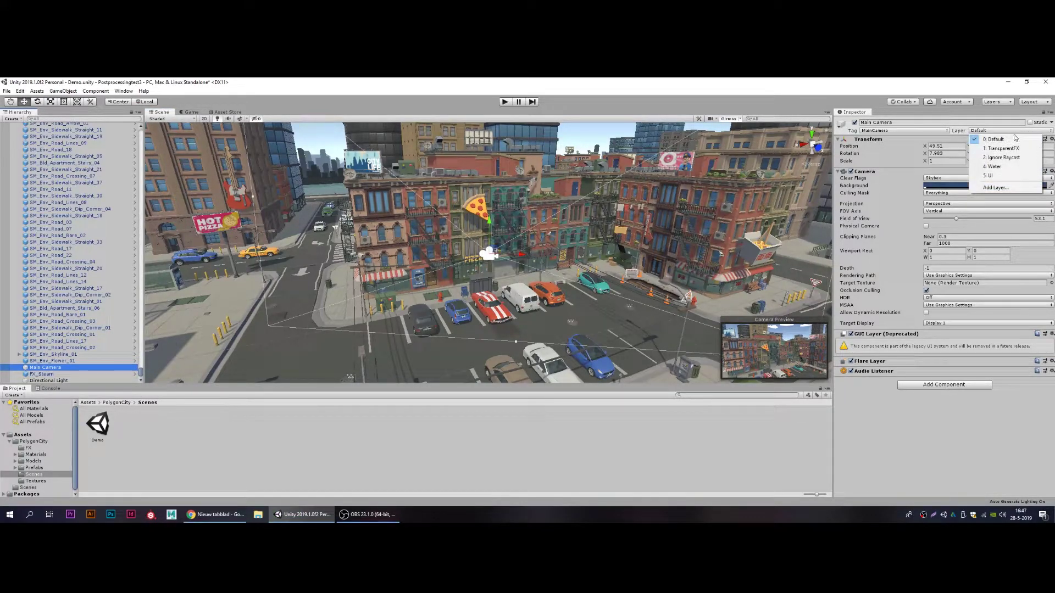
left_click(996, 188)
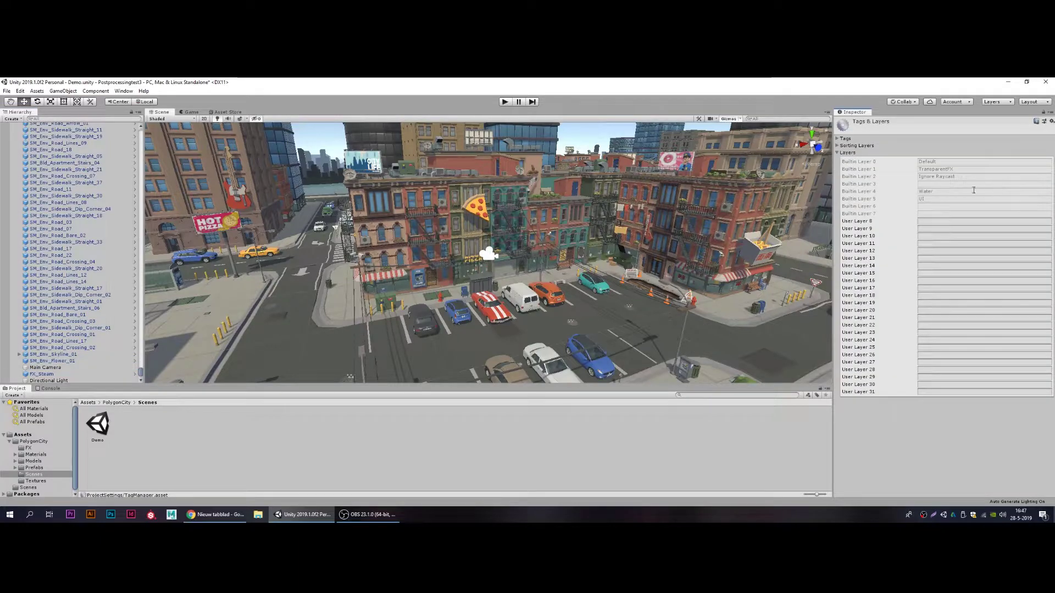
left_click(923, 221)
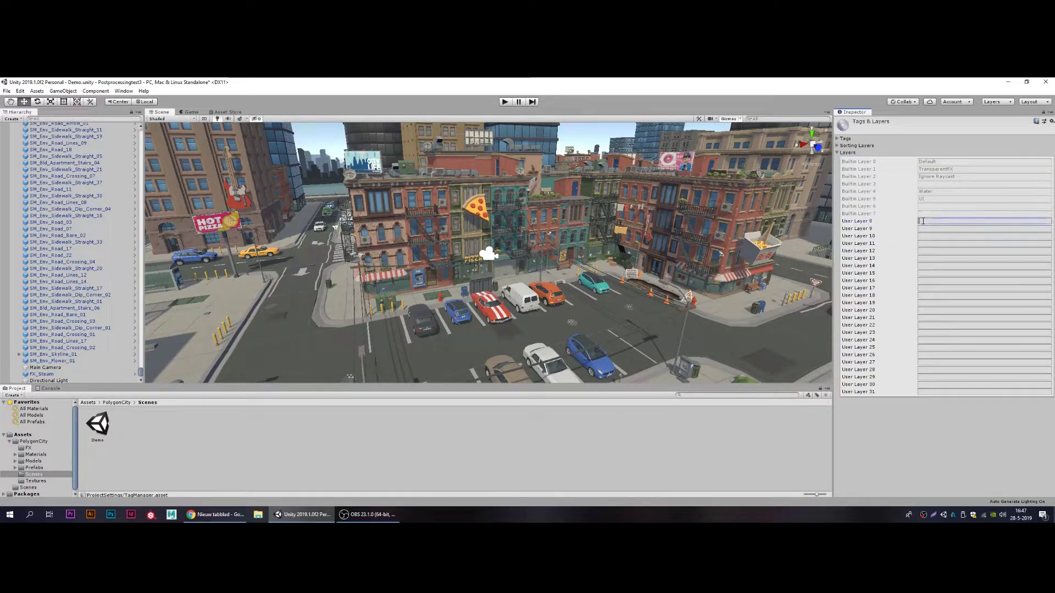
type("Post Pr")
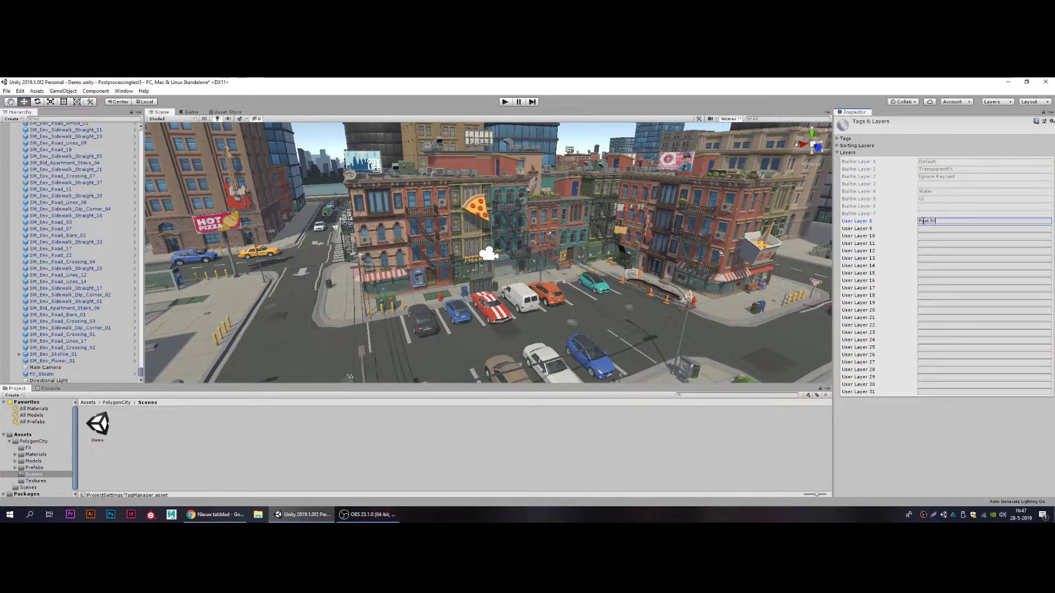
type("ocessing")
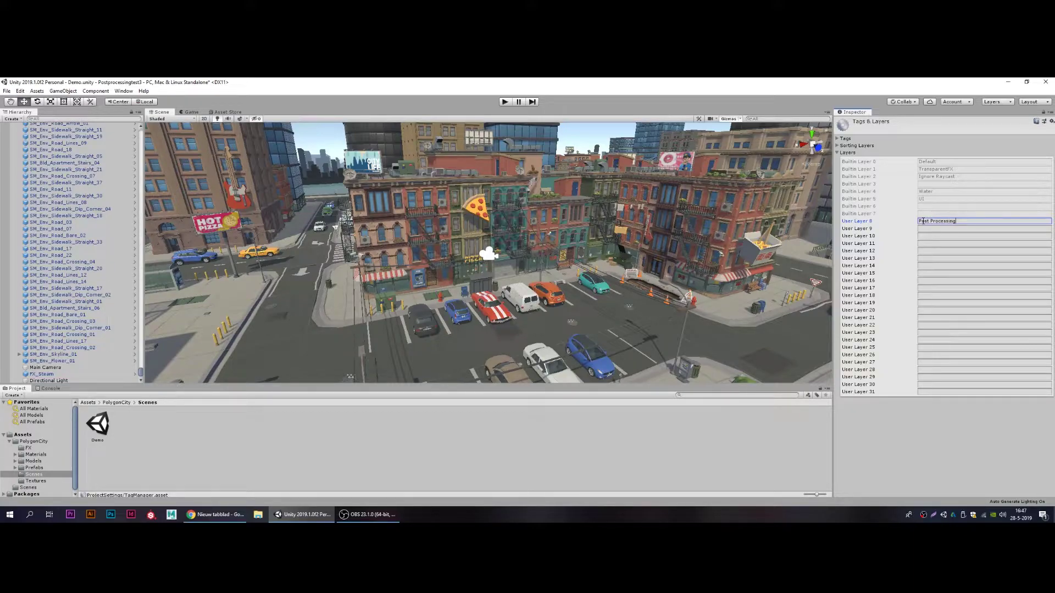
left_click(949, 130)
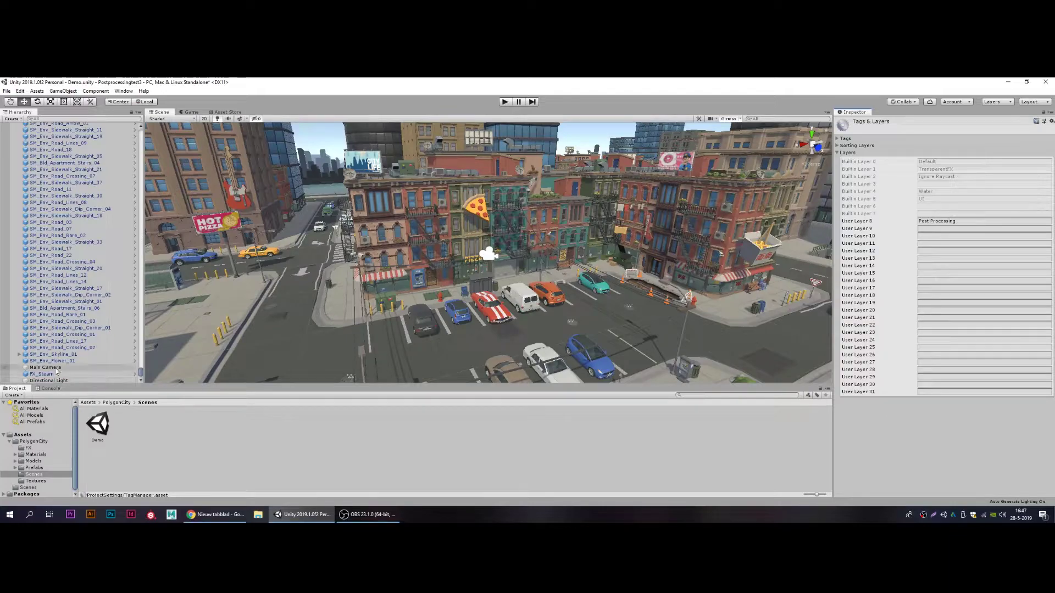
left_click(49, 368)
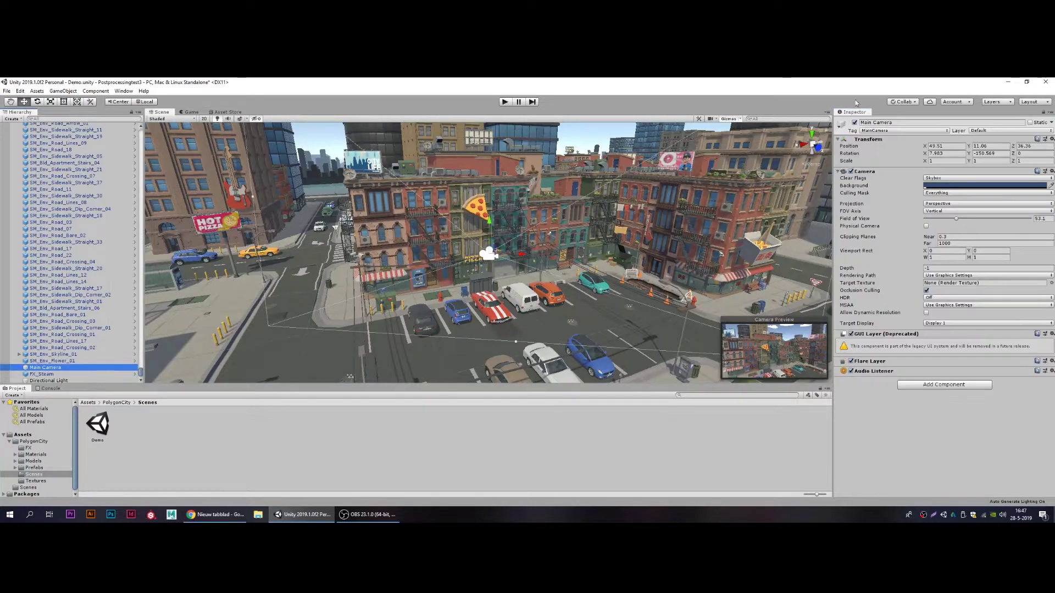
- Put Main Camera on the Post Processing layer and add a Post-process Layer component
left_click(1015, 133)
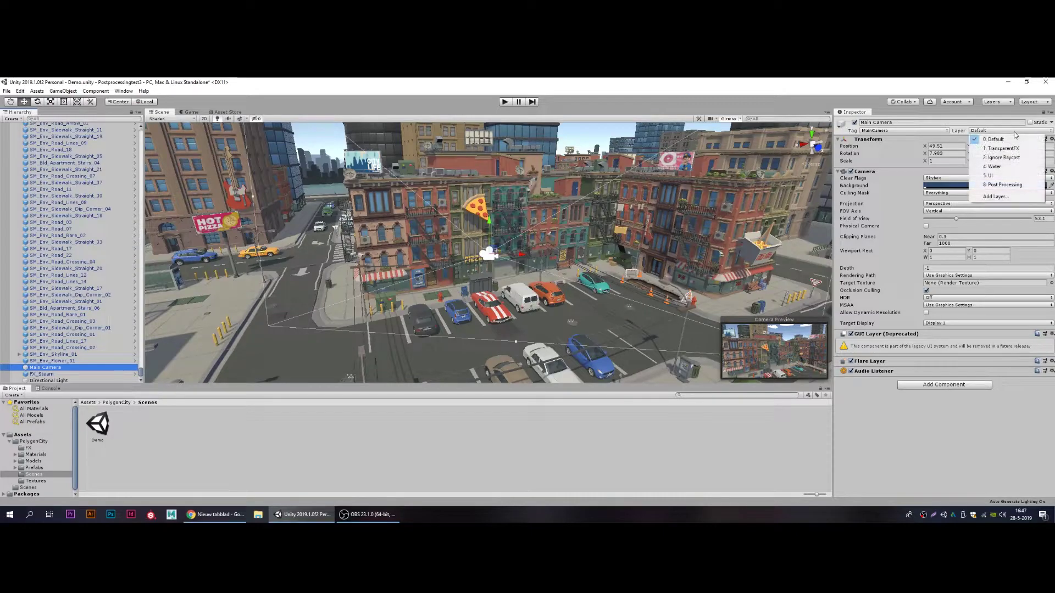
left_click(1007, 186)
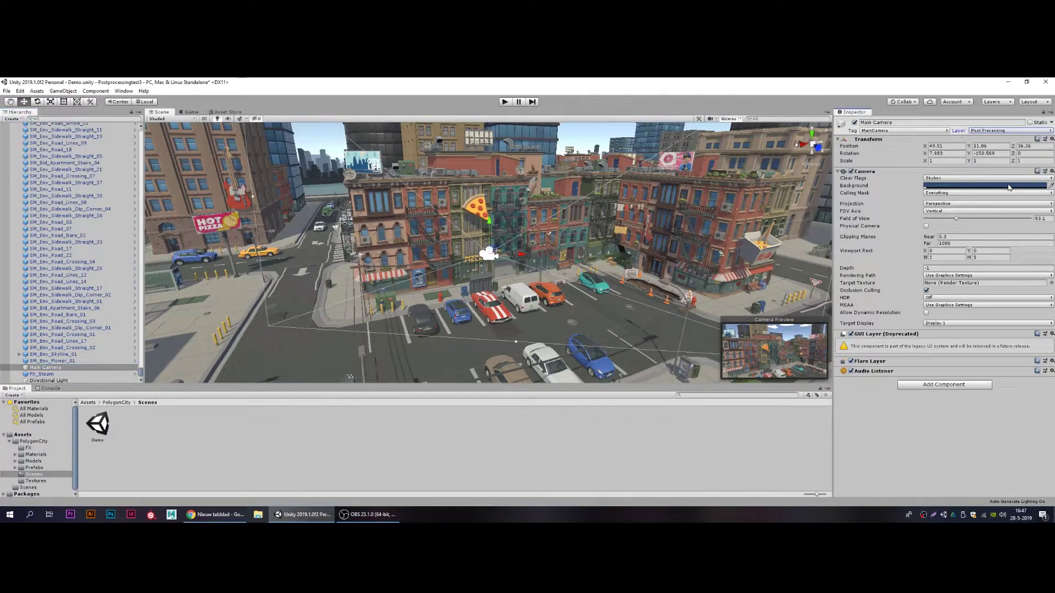
left_click(950, 386)
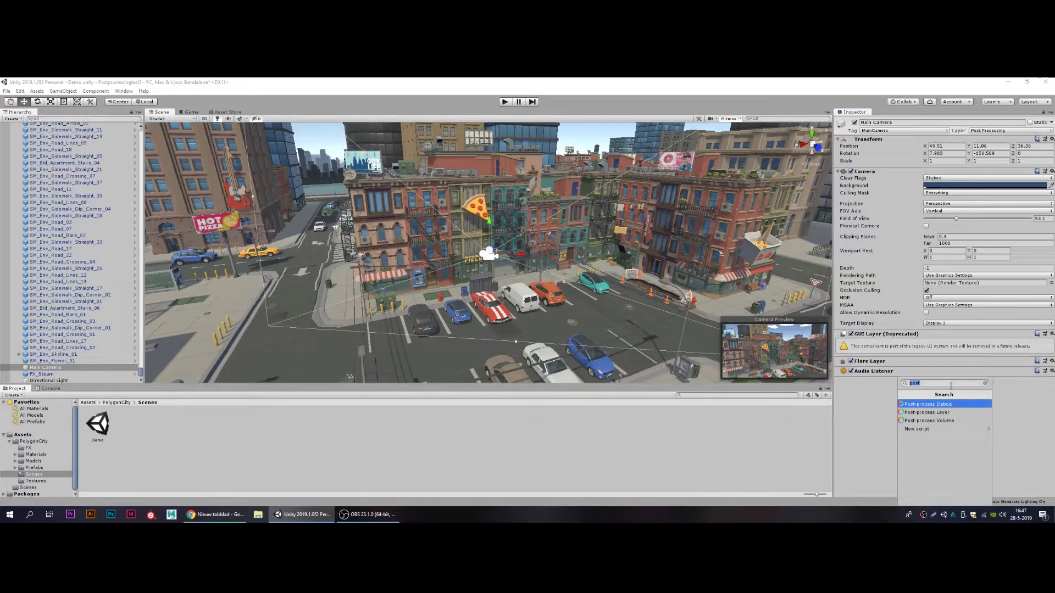
key("BackSpace")
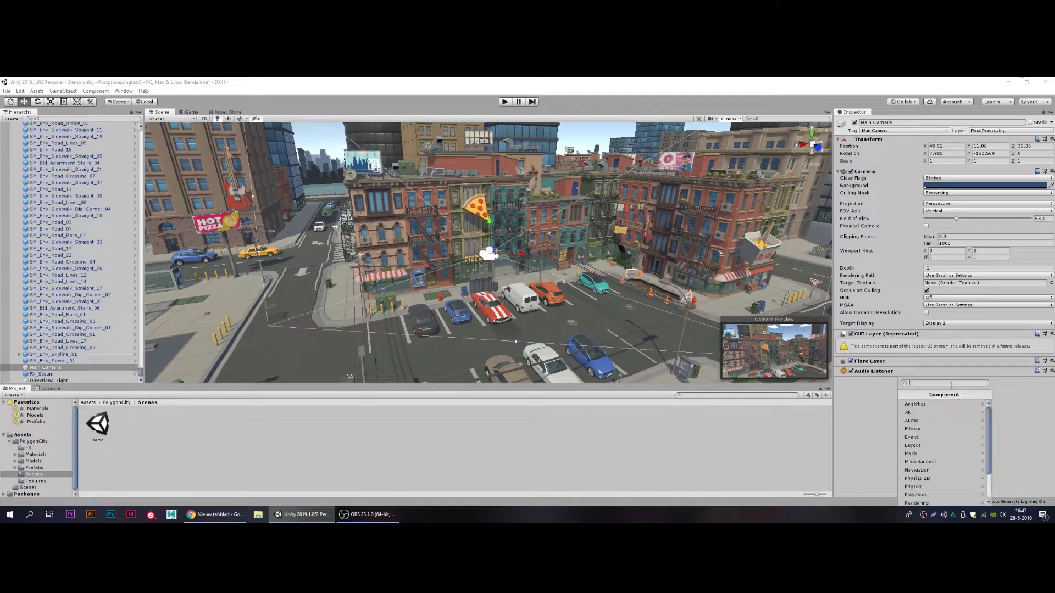
type("post")
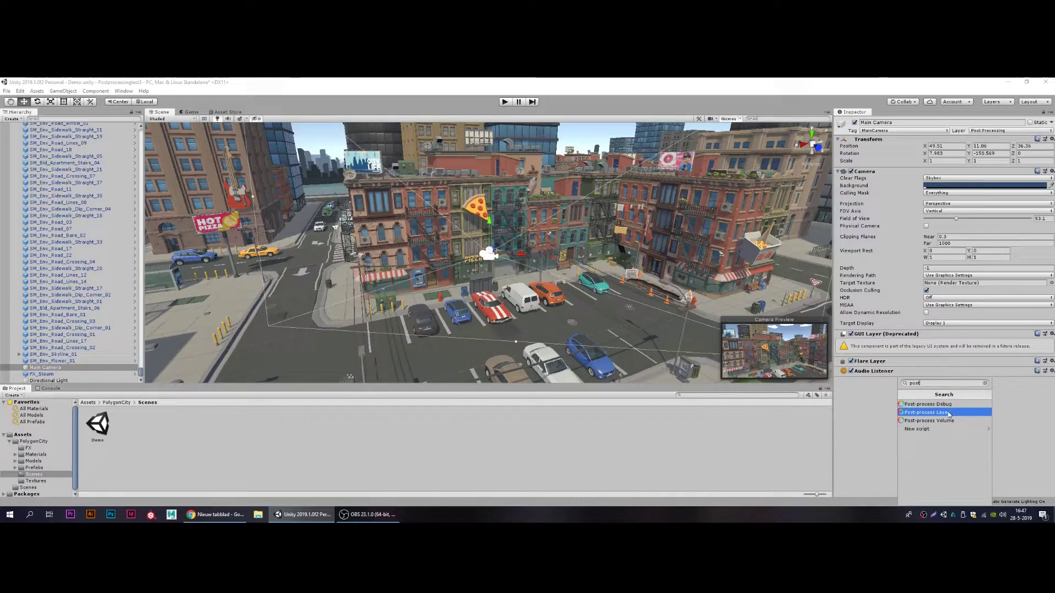
left_click(949, 413)
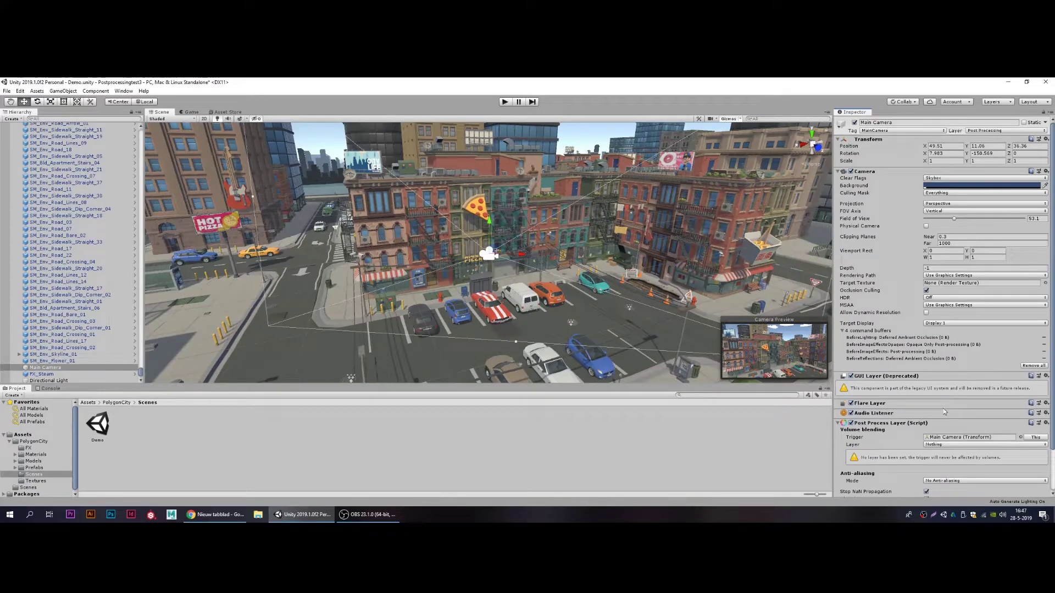
- Set the Post-process Layer's Layer to Post Processing, clearing its warning
scroll(896, 410, "down", 2)
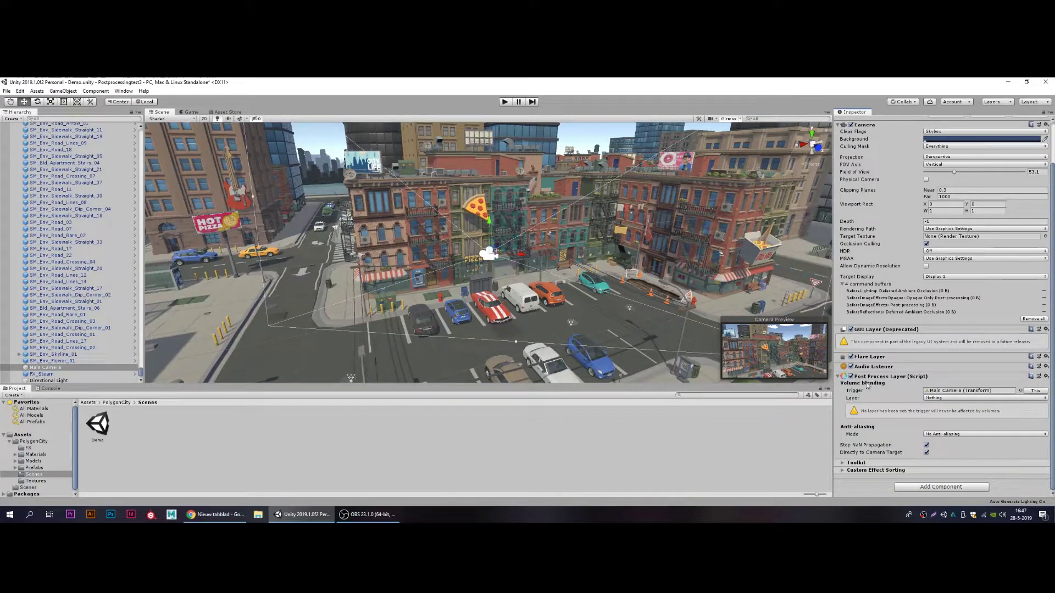
left_click(948, 399)
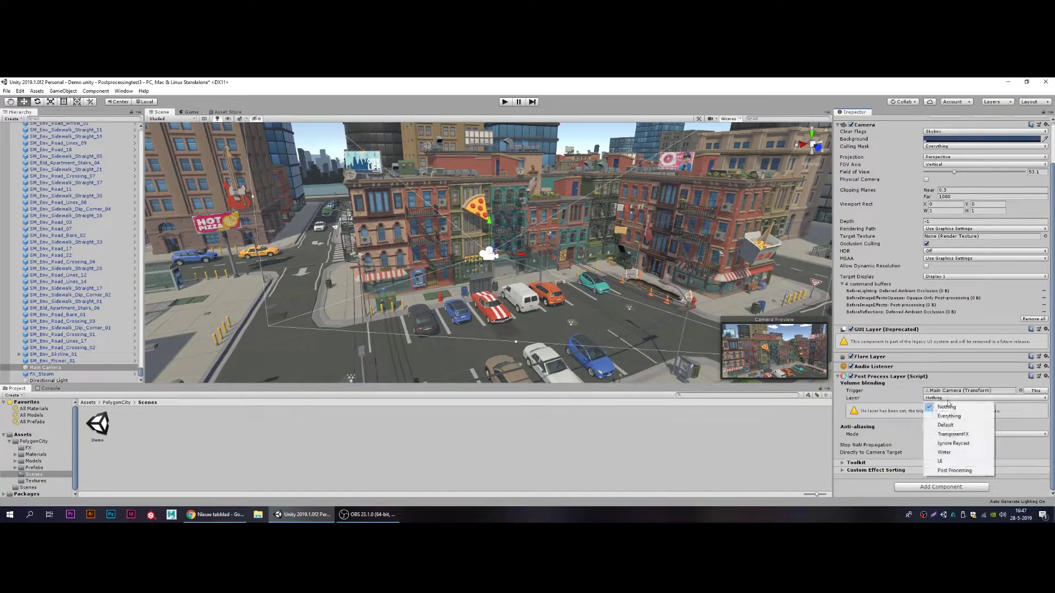
left_click(955, 473)
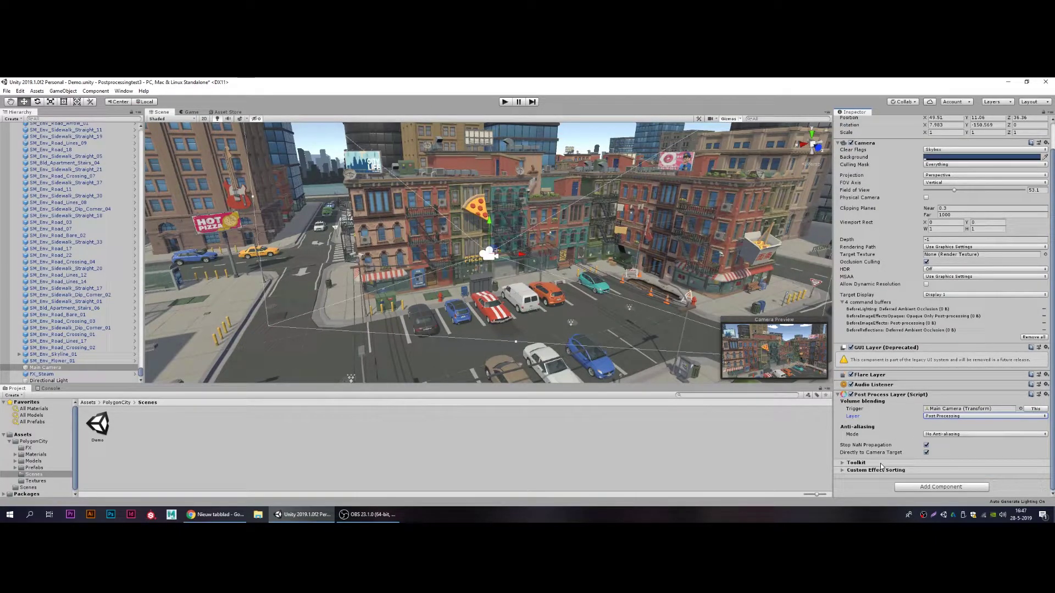
left_click(11, 119)
- Create an empty GameObject named 'Post Processing'
left_click(22, 125)
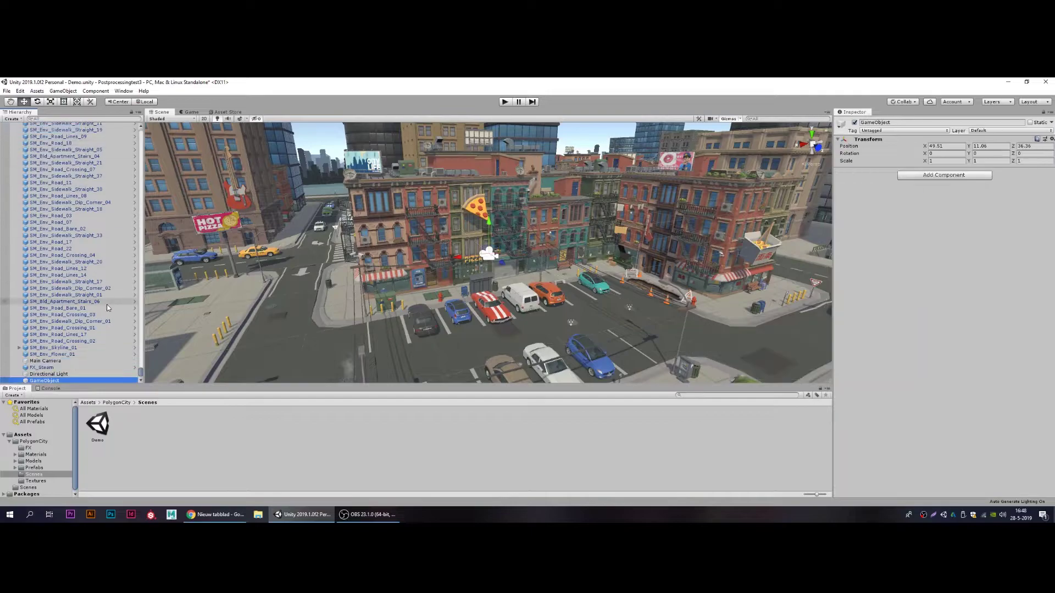
left_click(64, 380)
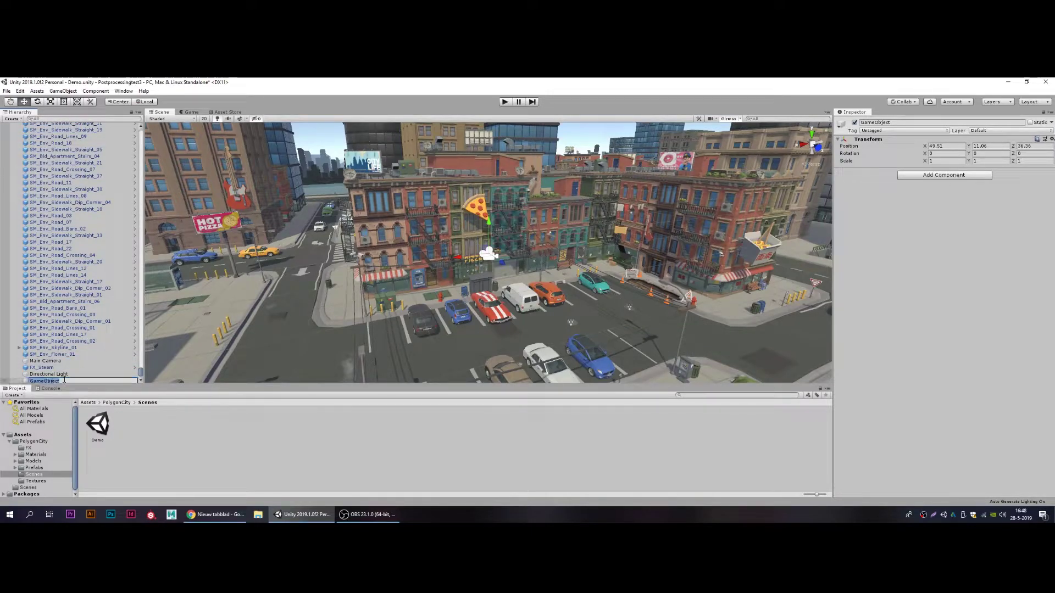
type("Post")
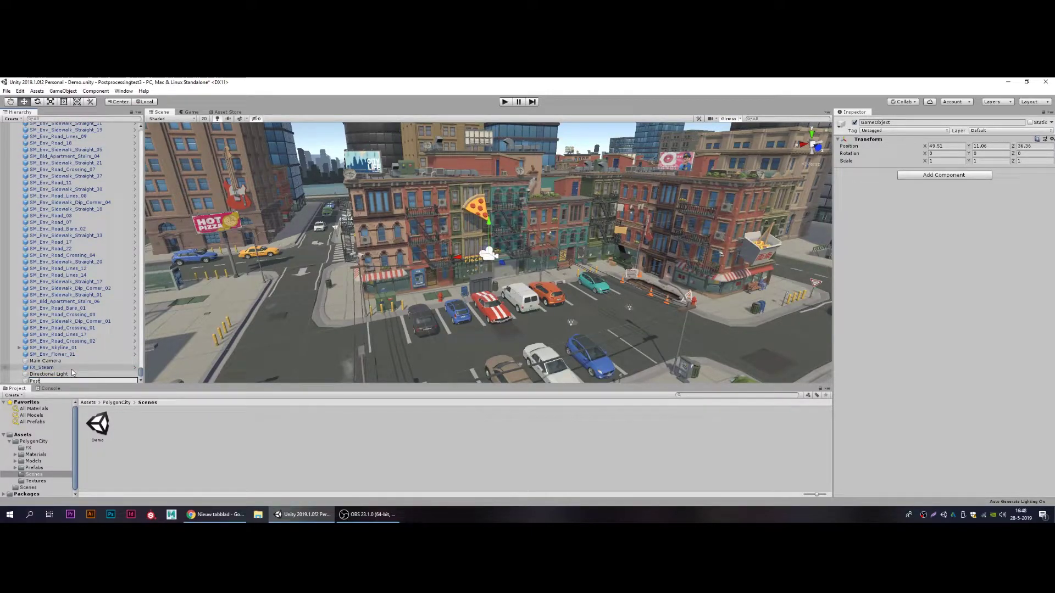
type(" Proce")
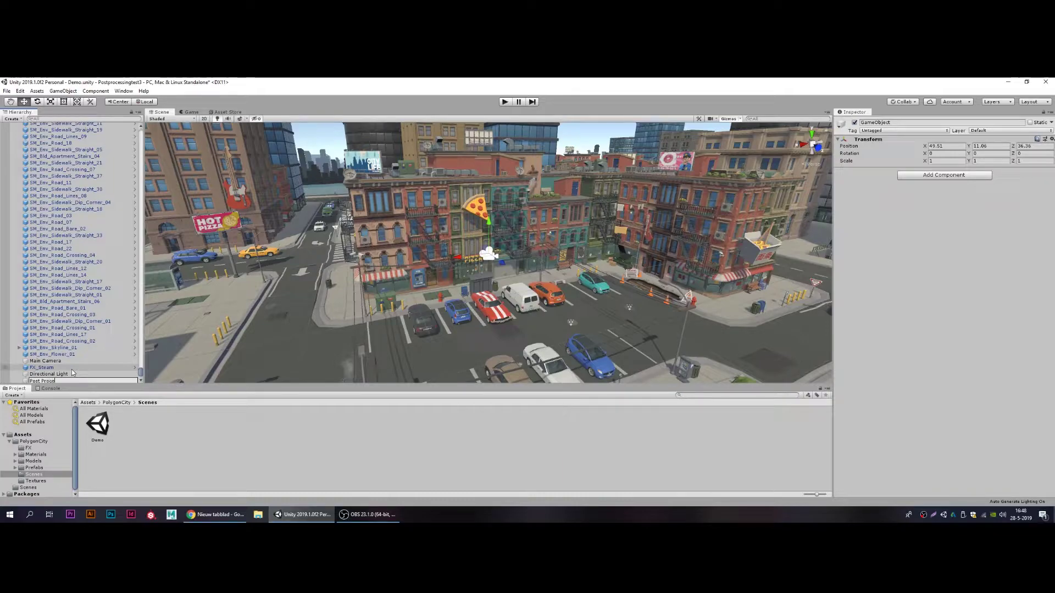
type("ssing")
key("Return")
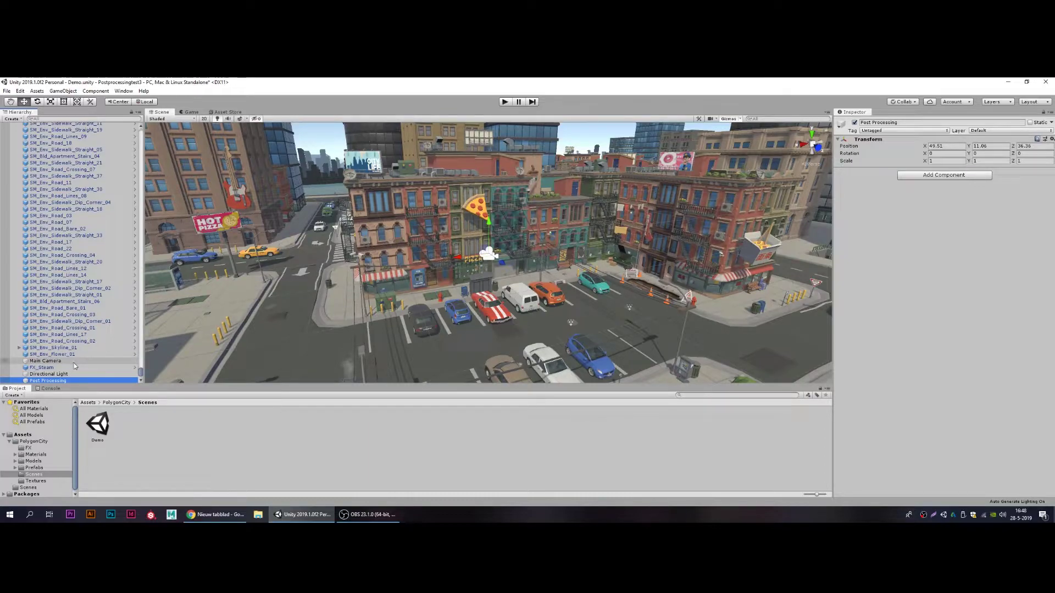
- Give it a global Post Process Volume and put it on the Post Processing layer
left_click(951, 177)
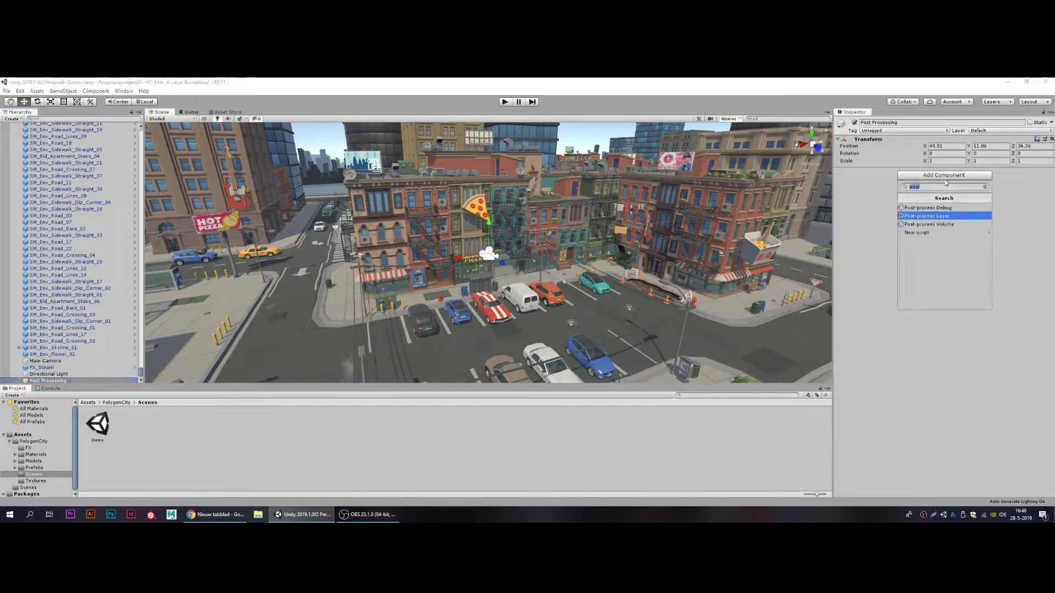
left_click(940, 224)
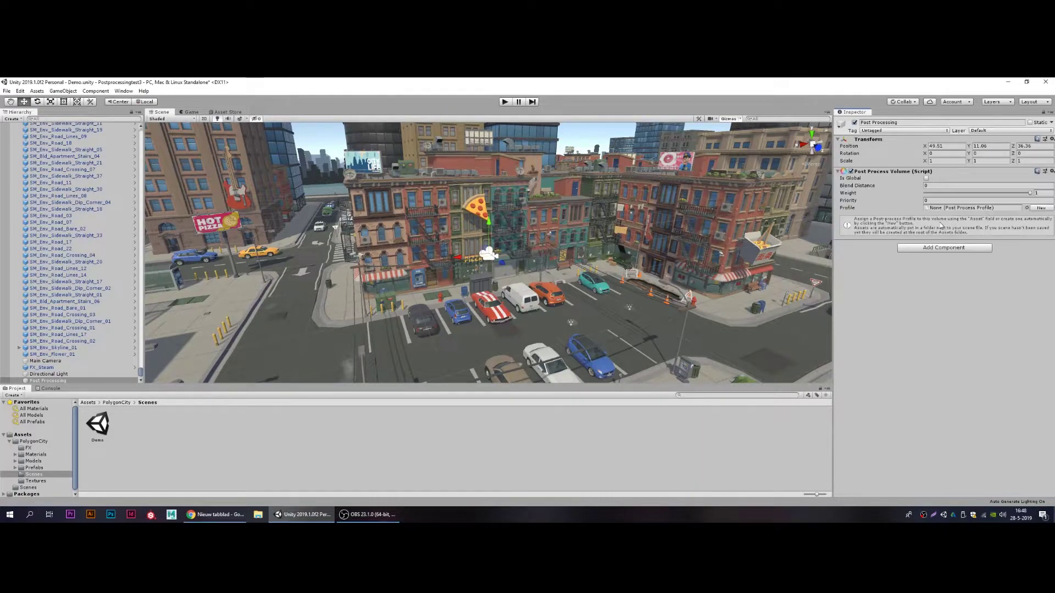
left_click(1010, 131)
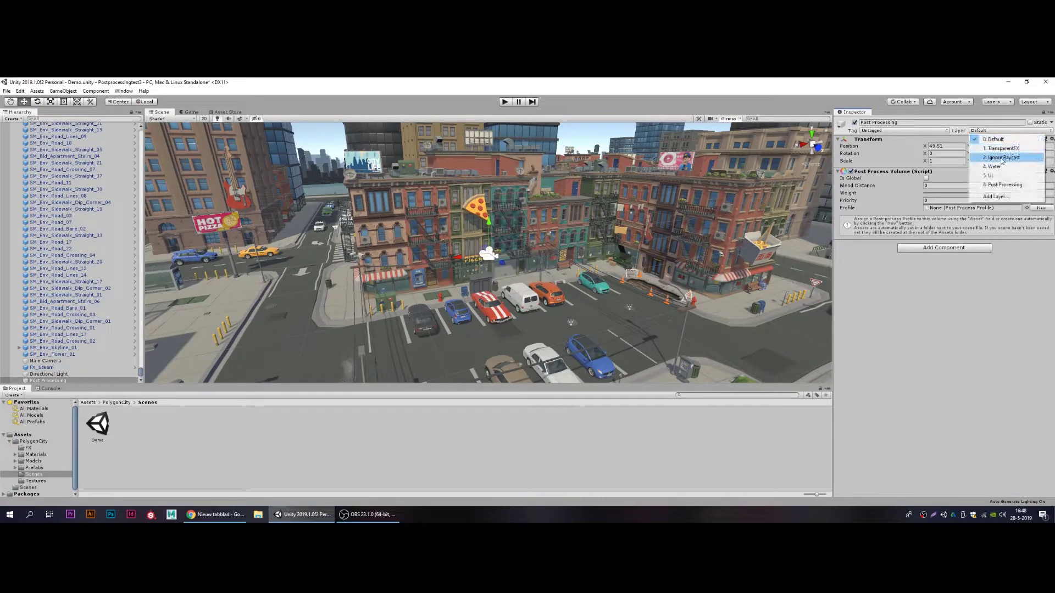
left_click(989, 183)
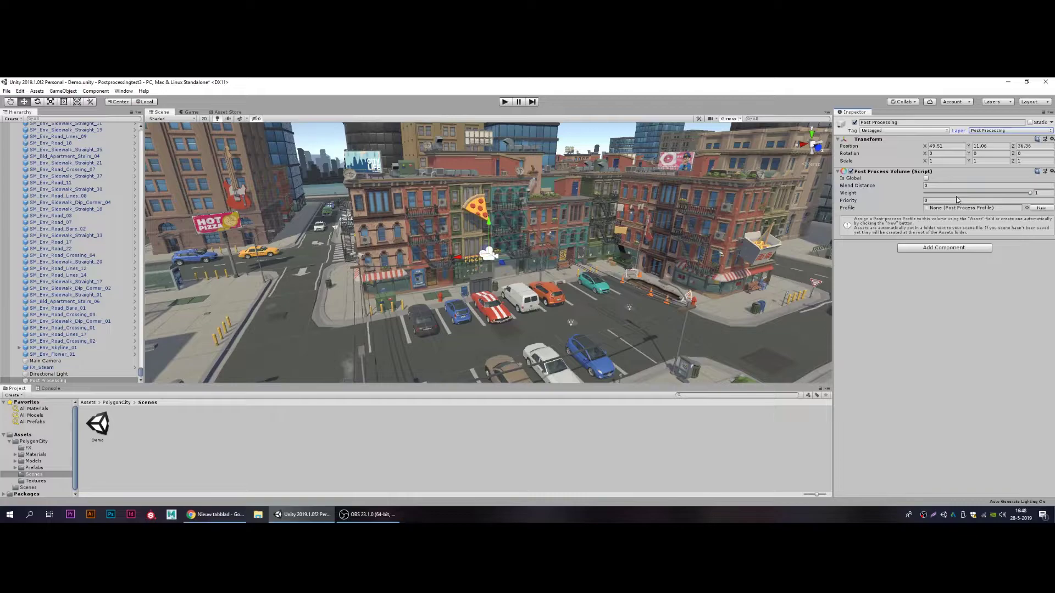
left_click(927, 178)
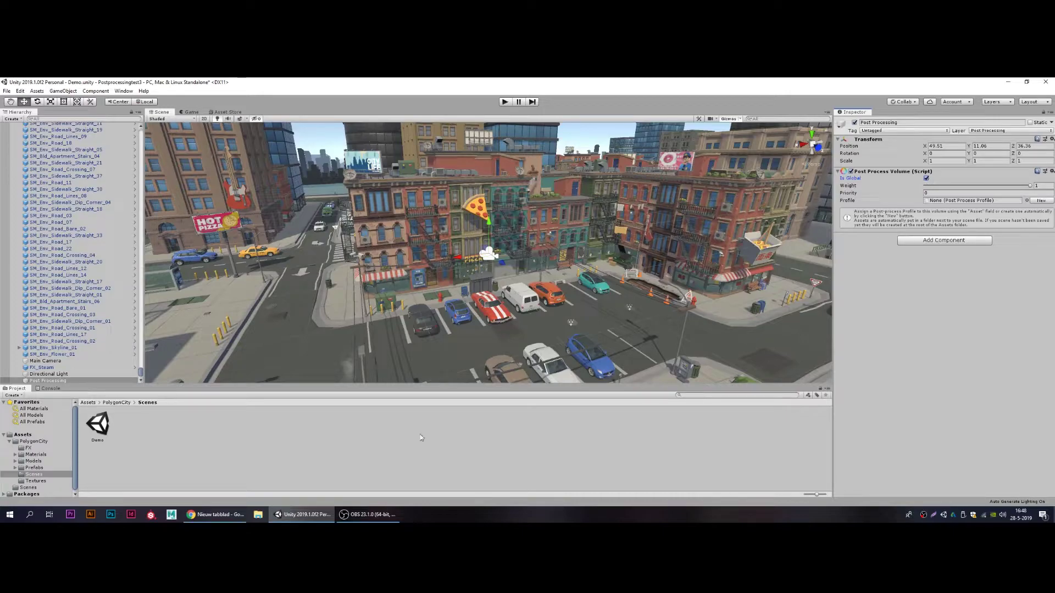
- Create a 'Post Processing' folder in Assets and open it
left_click(23, 434)
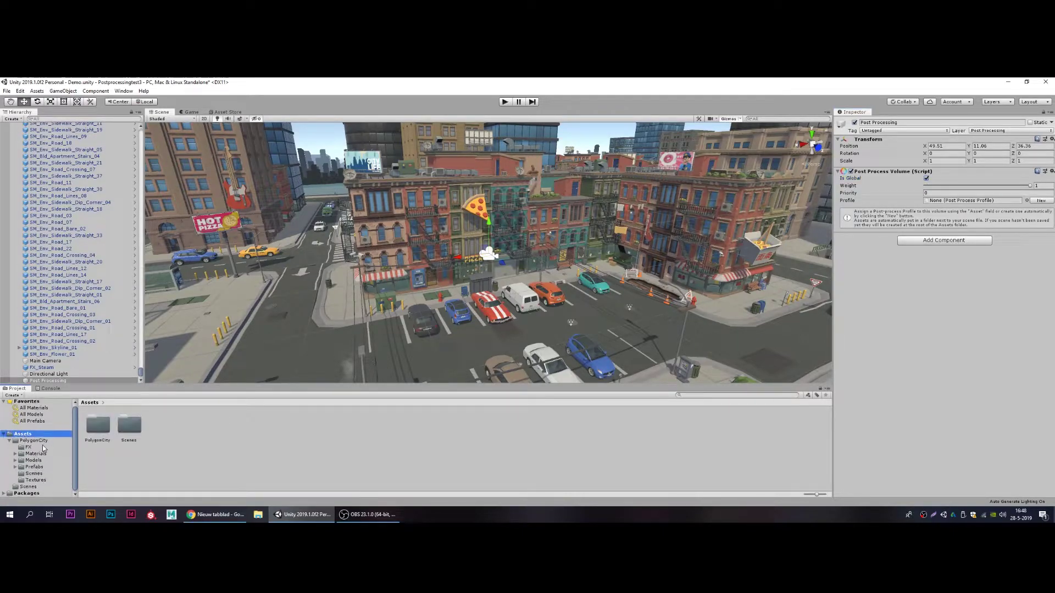
right_click(199, 438)
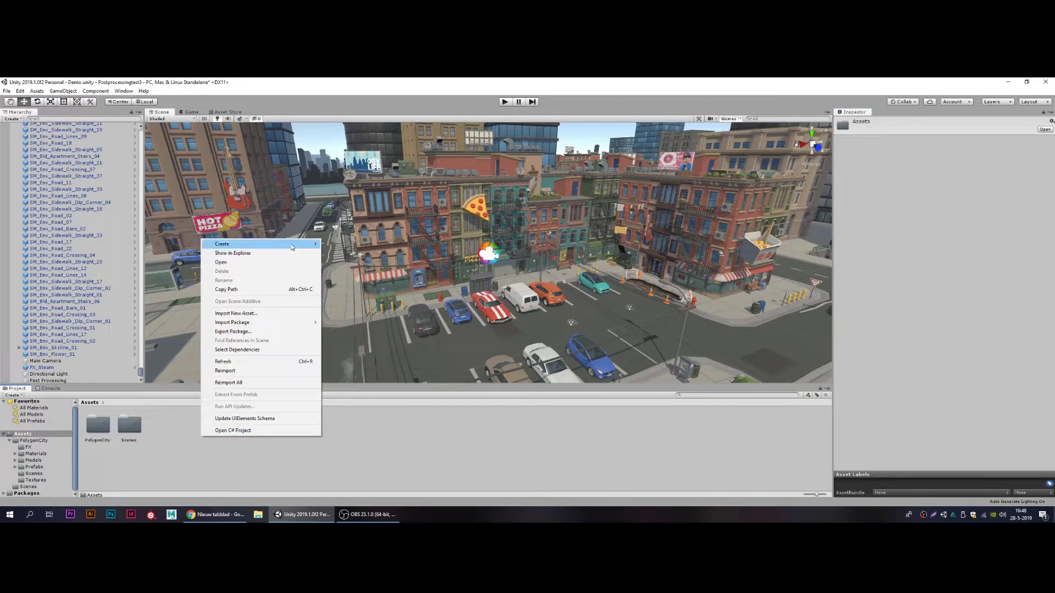
mouse_move(294, 247)
left_click(361, 196)
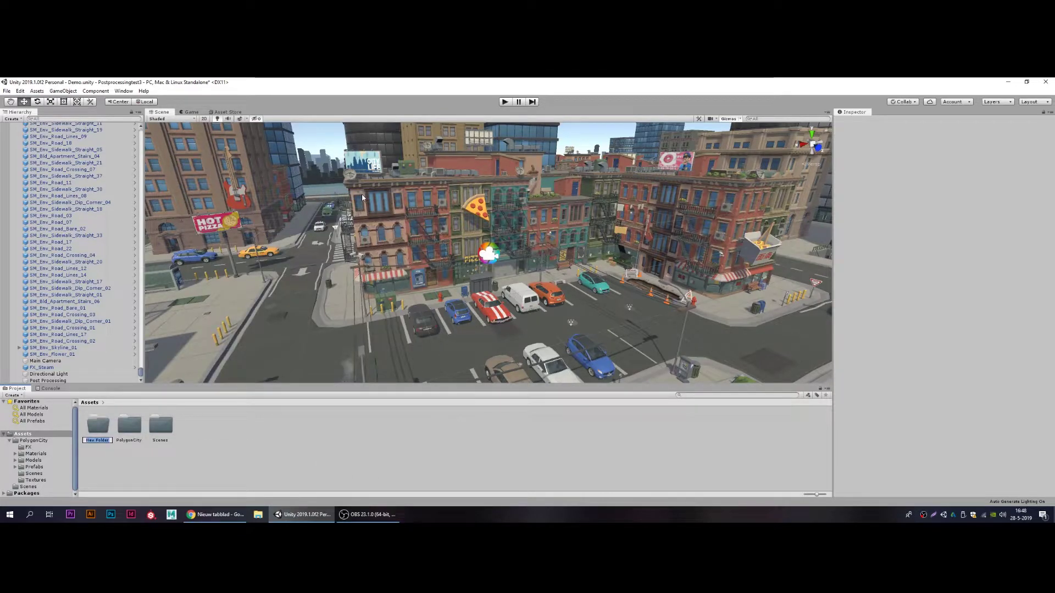
type("Post Proce")
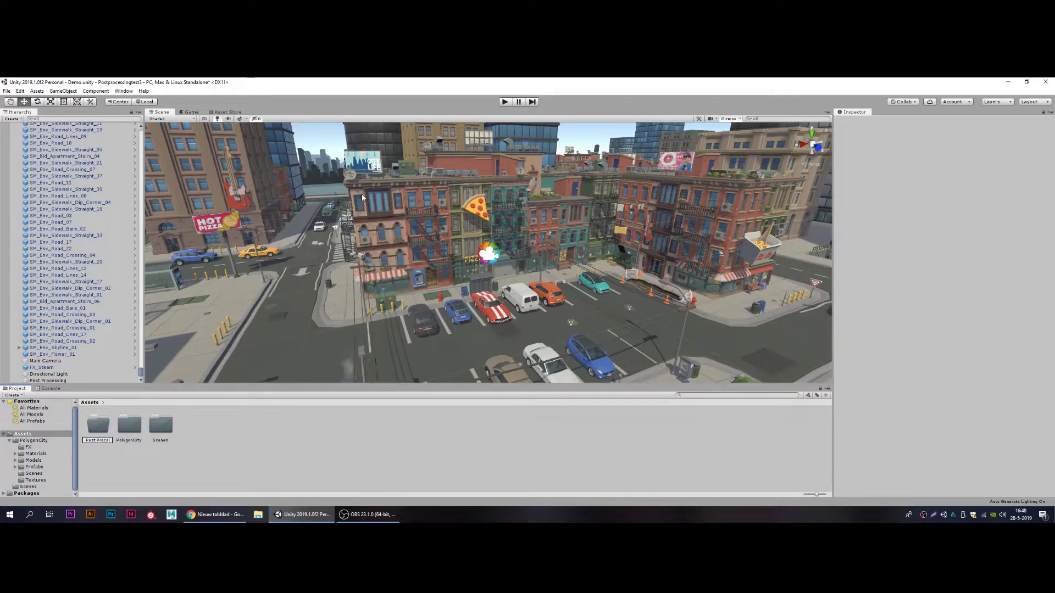
type("ssing")
key("Return")
double_click(132, 426)
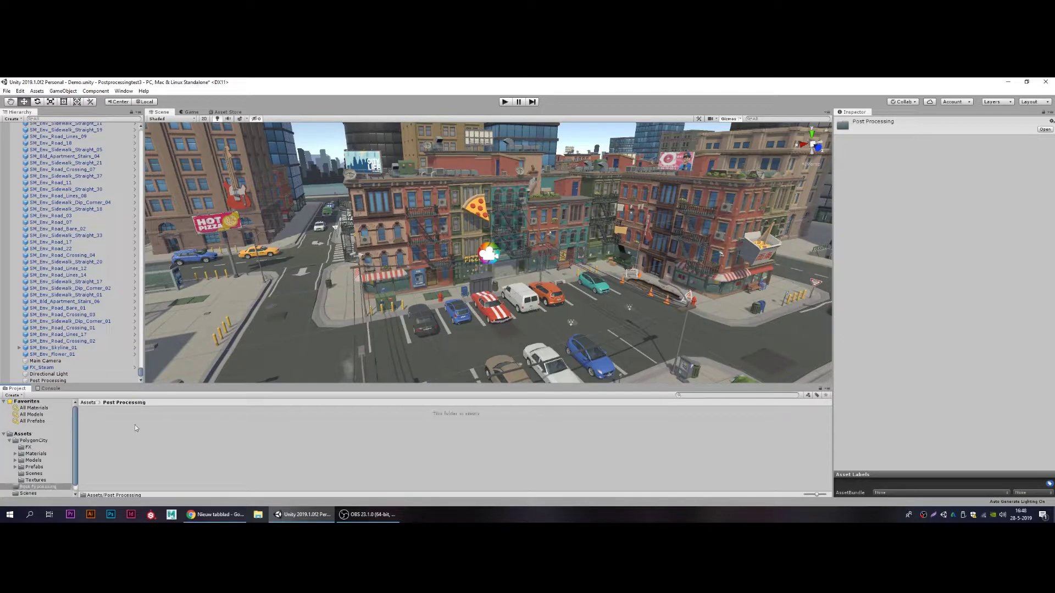
- Create a post-processing profile in it named 'Post Processing Profile 1'
right_click(135, 425)
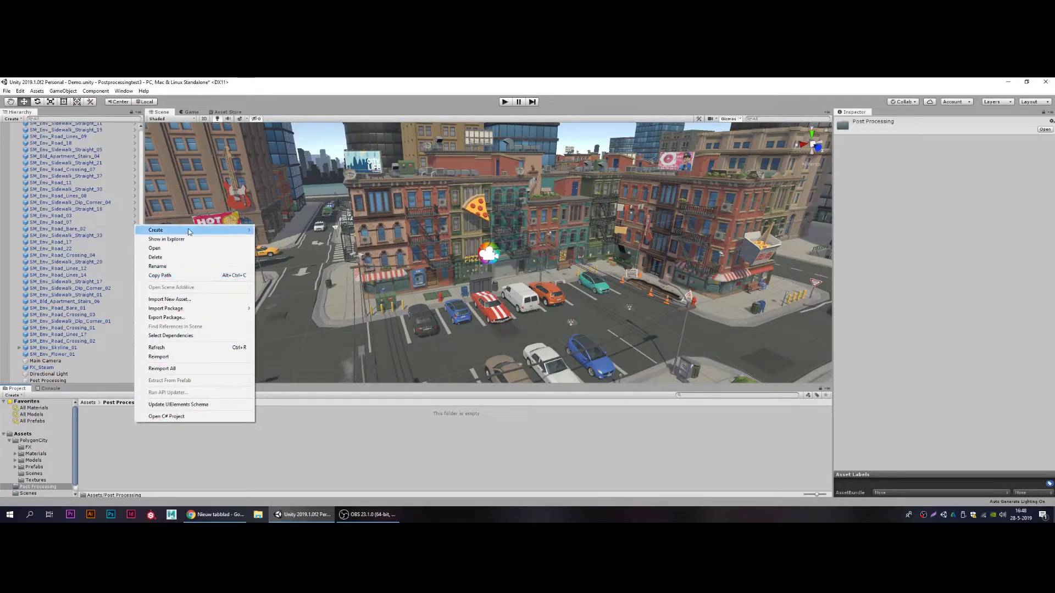
mouse_move(189, 231)
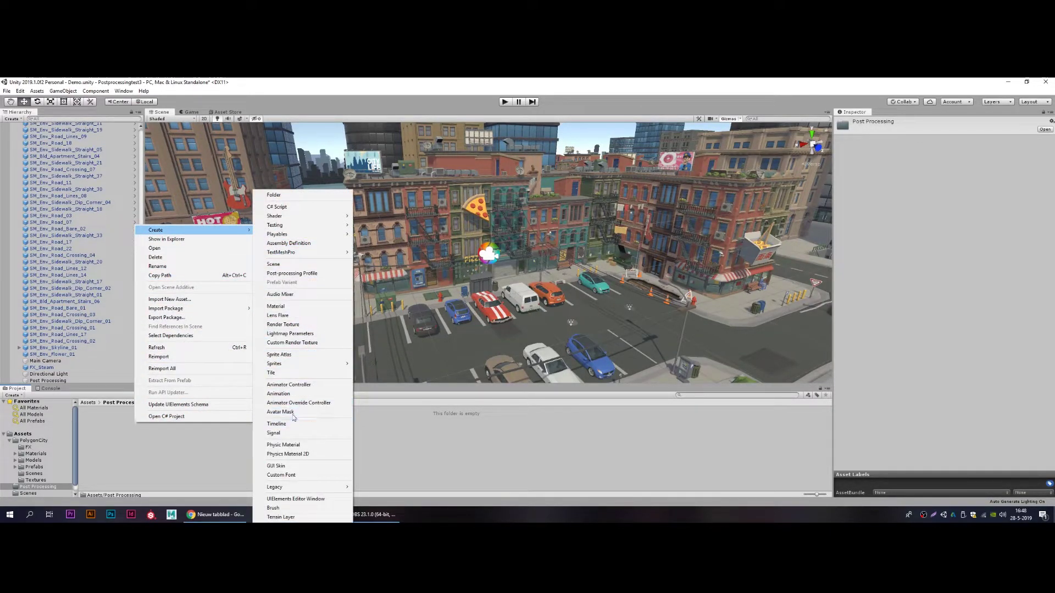
left_click(292, 273)
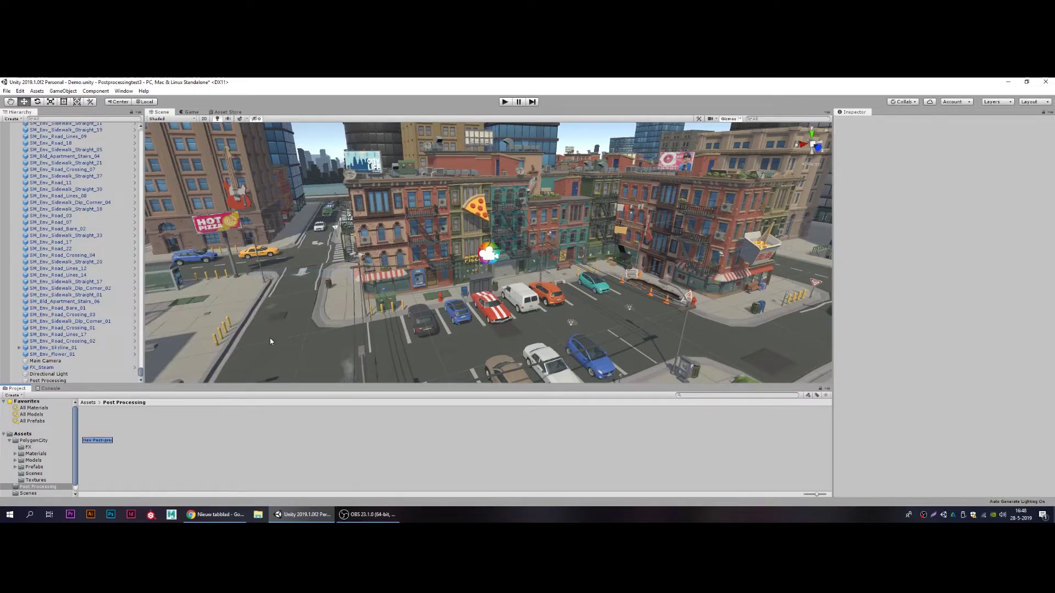
key("BackSpace")
type("Pos")
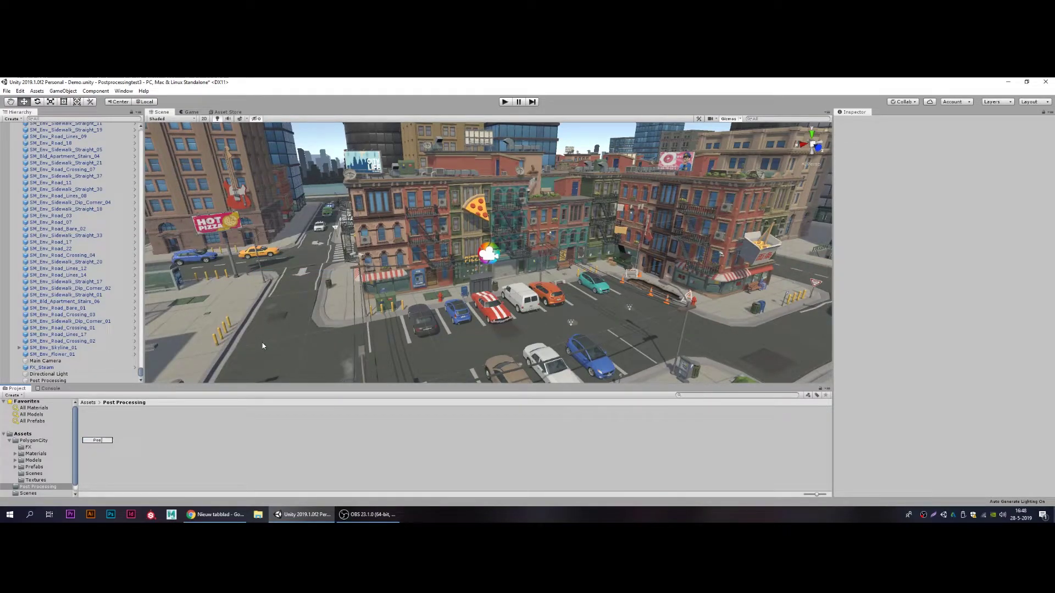
type("t Processin")
key("BackSpace")
key("BackSpace")
key("BackSpace")
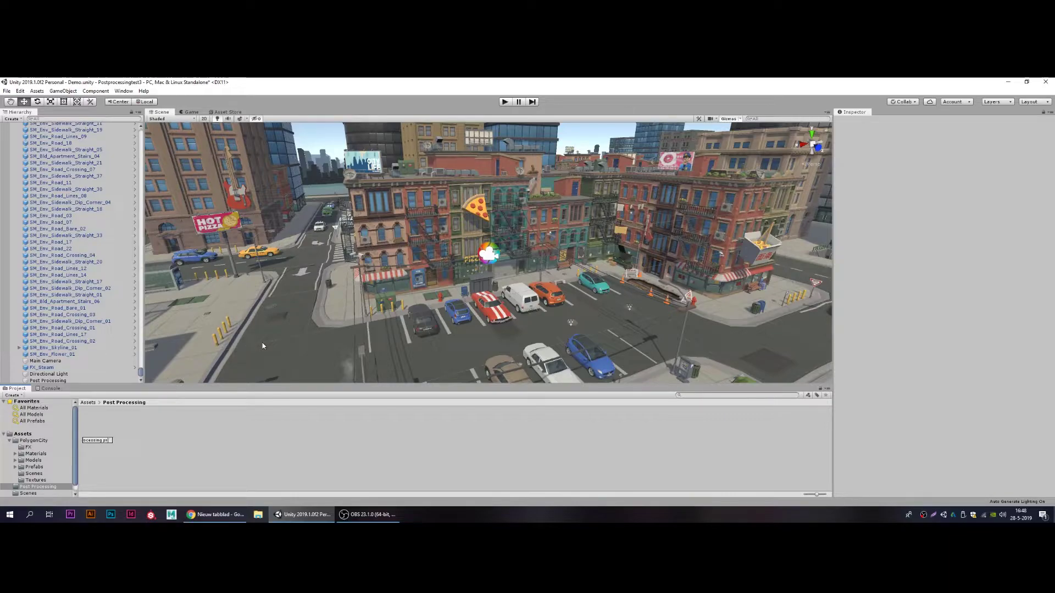
type("ofile 1")
key("Return")
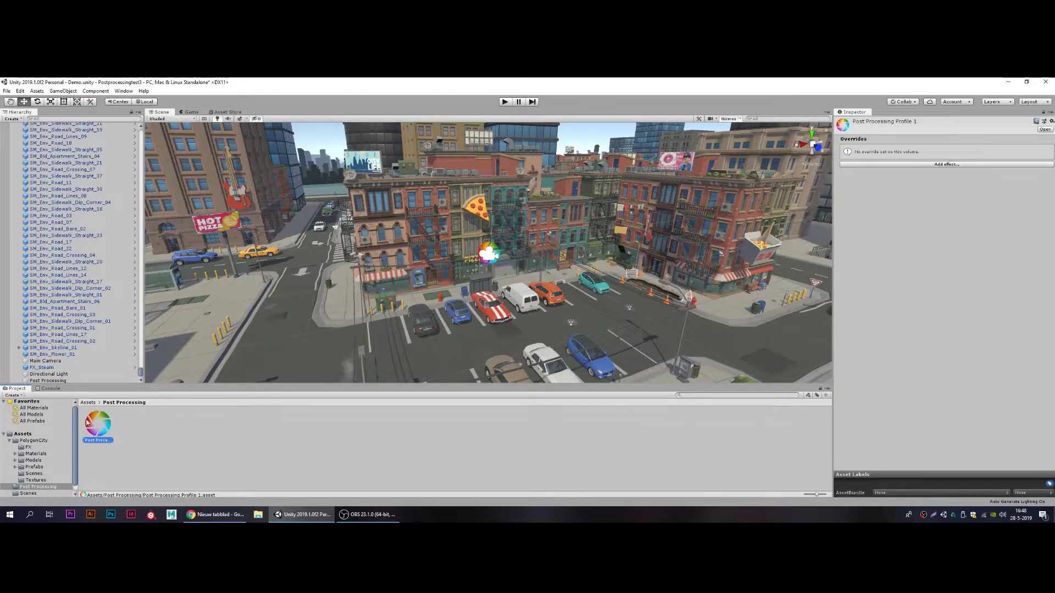
- Add Color Grading to the profile and enable White Balance Temperature, nudging it warmer
left_click(952, 165)
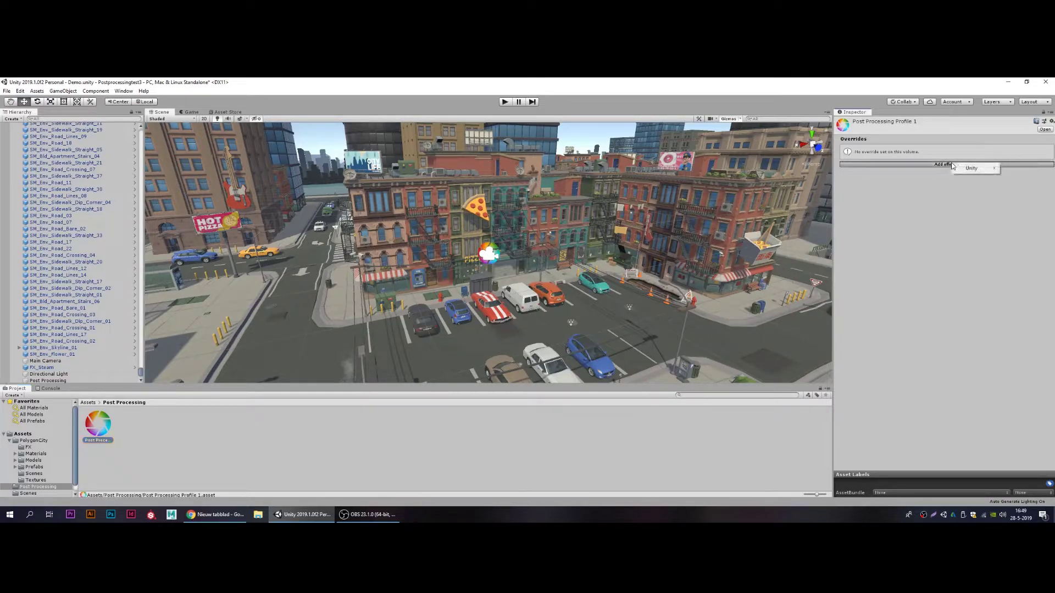
mouse_move(971, 169)
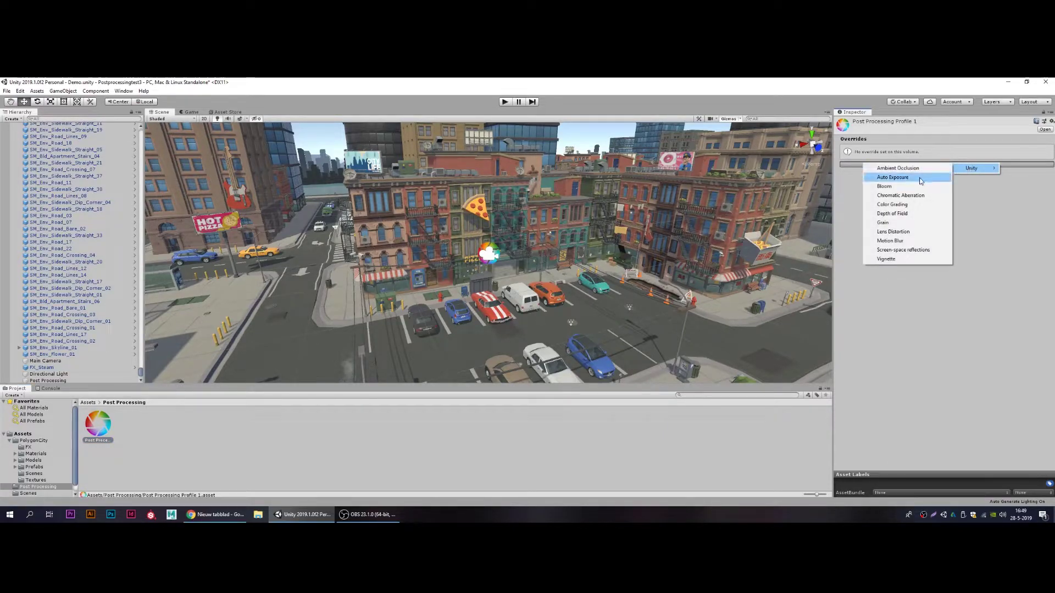
left_click(893, 204)
left_click(841, 147)
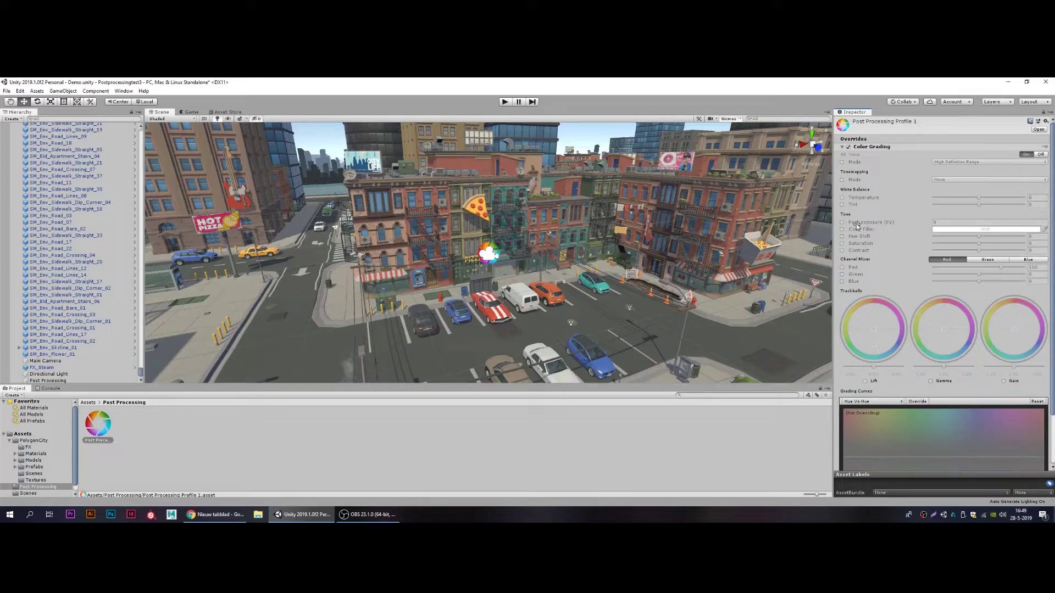
left_click(842, 198)
mouse_move(978, 198)
left_mouse_down()
mouse_move(1019, 199)
mouse_move(994, 197)
left_mouse_up()
- Assign Post Processing Profile 1 to the volume's Profile slot and adjust the Temperature slider
left_click(55, 361)
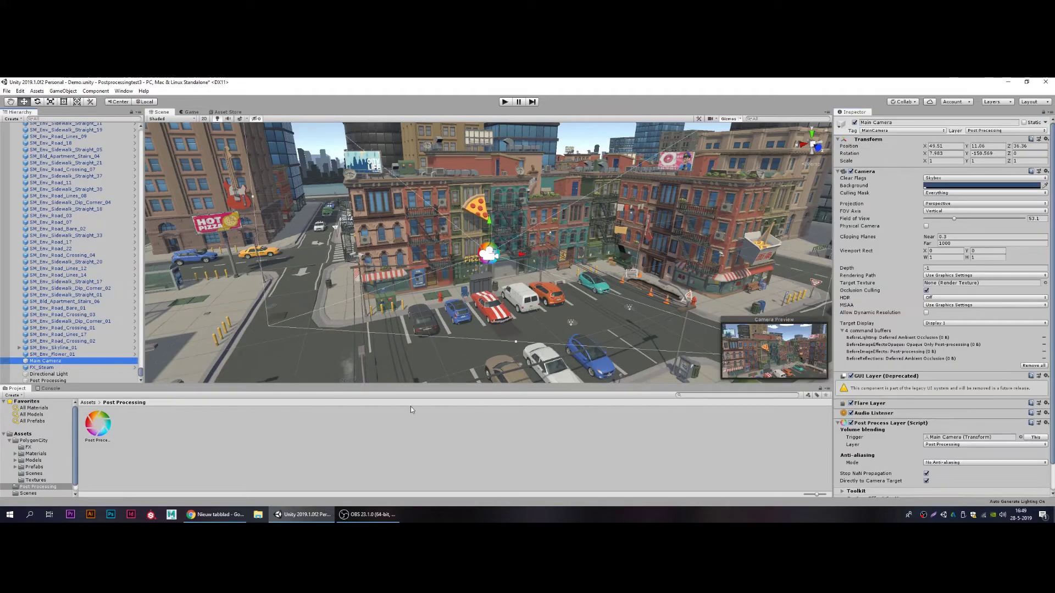
scroll(892, 426, "down", 2)
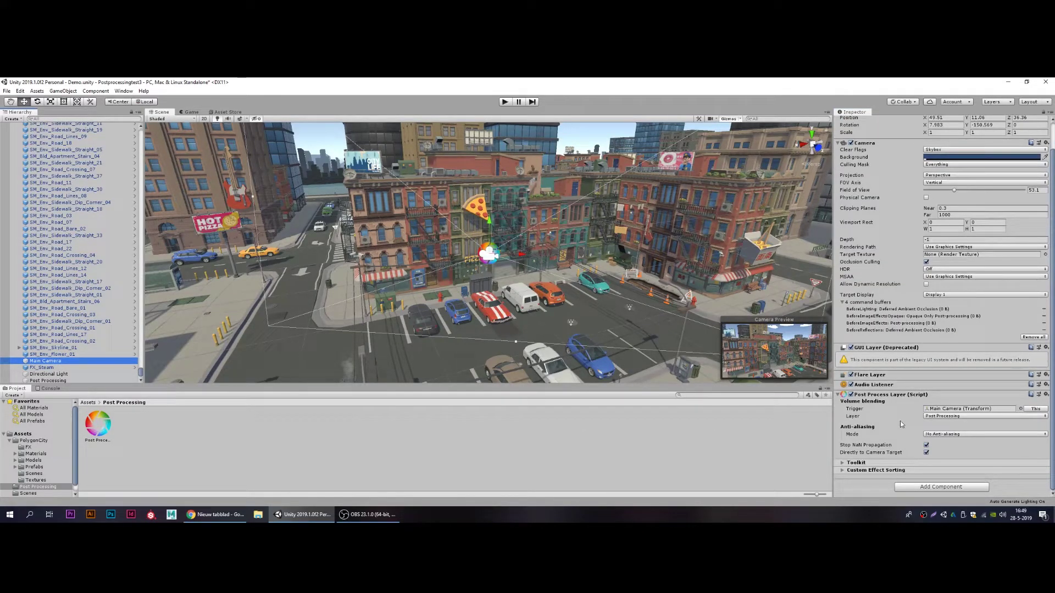
mouse_move(902, 412)
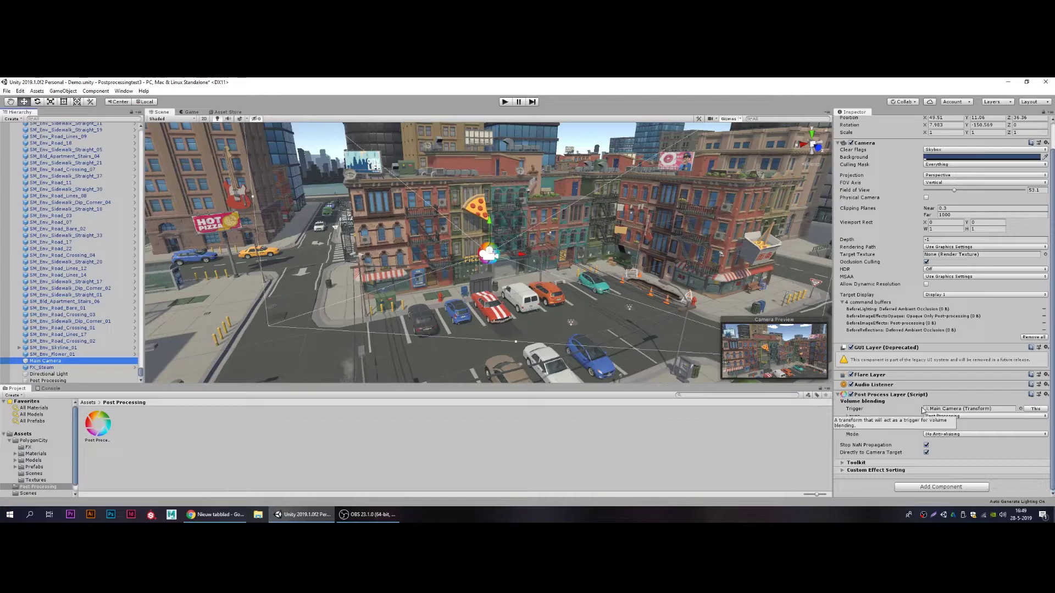
left_click(46, 380)
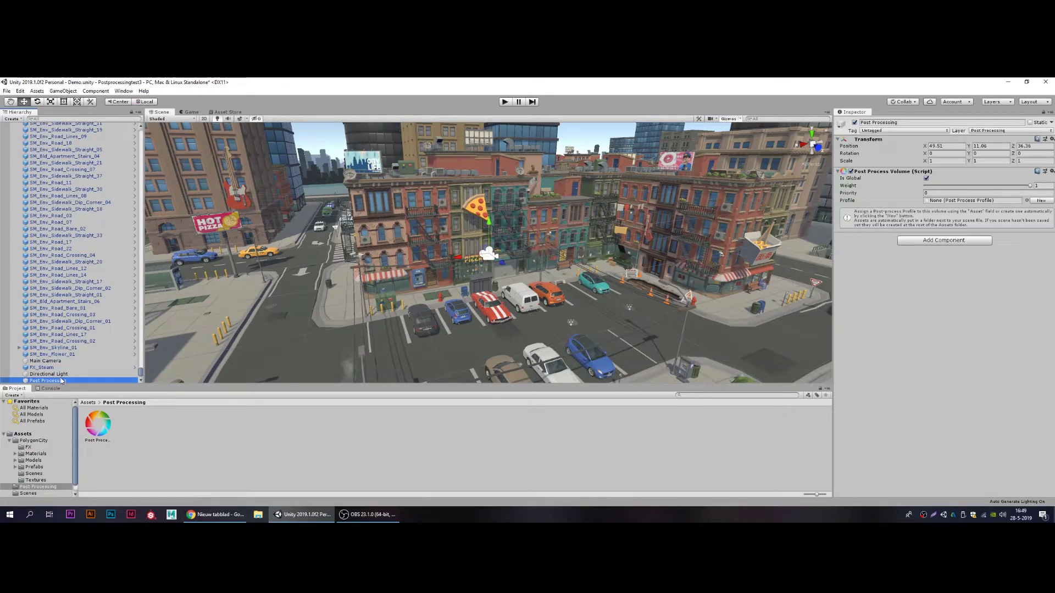
left_click(941, 201)
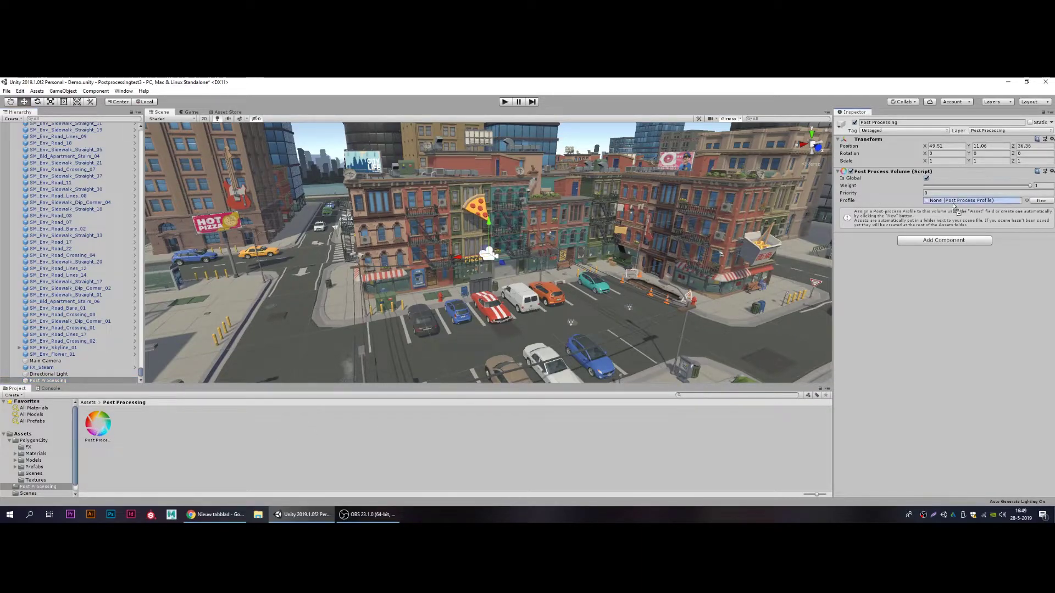
left_click_drag(954, 205, 953, 203)
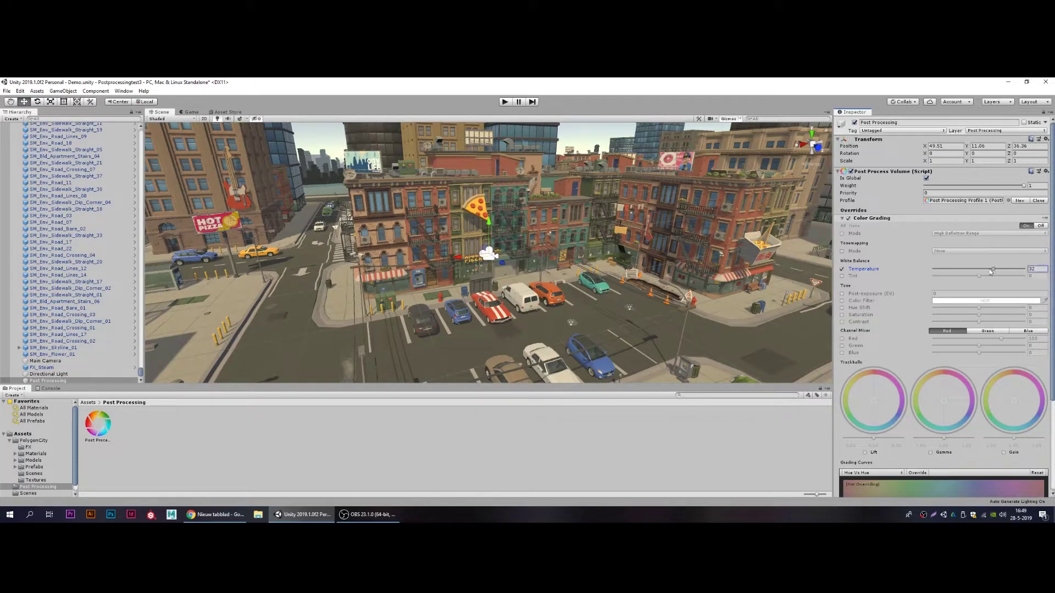
mouse_move(992, 270)
left_mouse_down()
mouse_move(969, 270)
mouse_move(989, 268)
left_mouse_up()
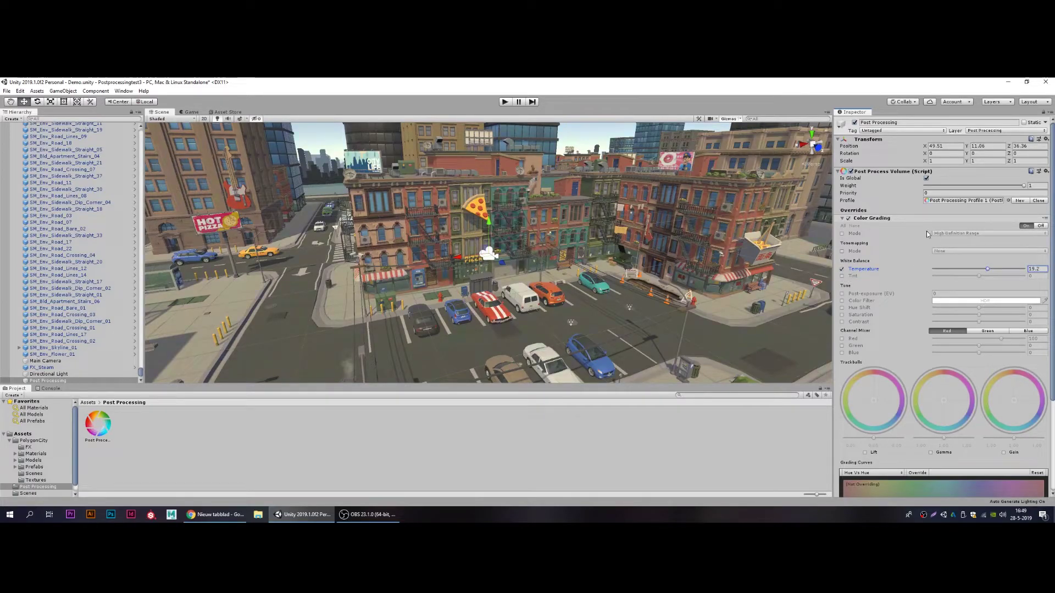
- Add a Bloom override to the profile with its Intensity enabled and raised
left_click(841, 219)
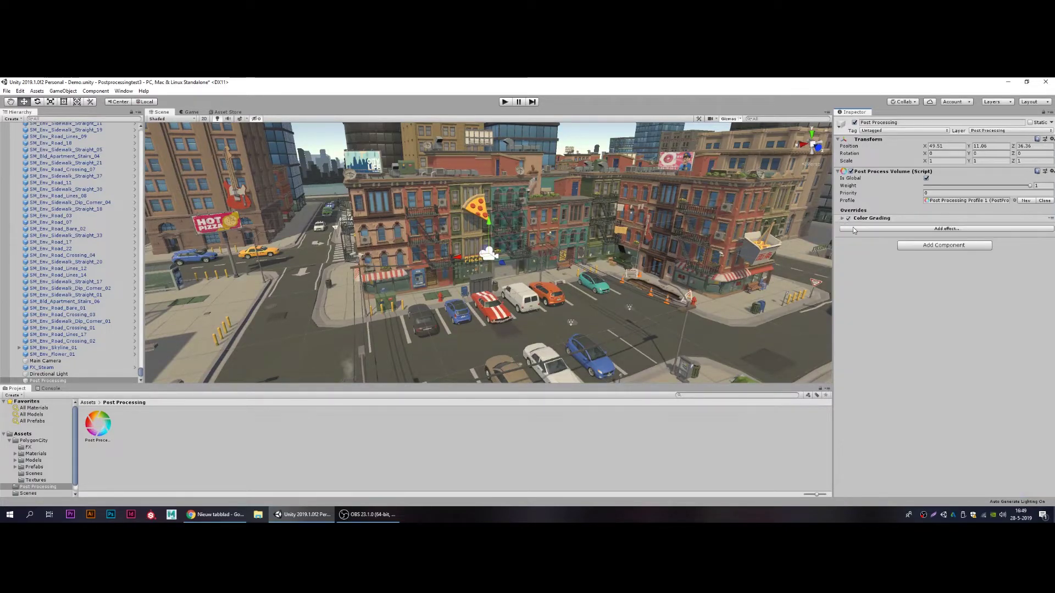
left_click(944, 229)
mouse_move(956, 235)
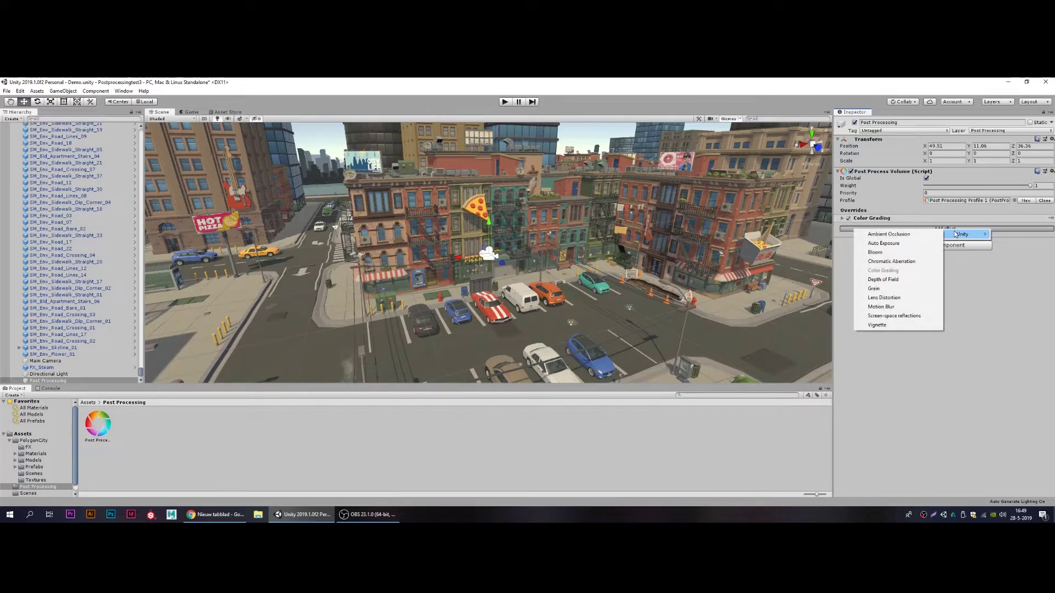
left_click(889, 254)
left_click(842, 226)
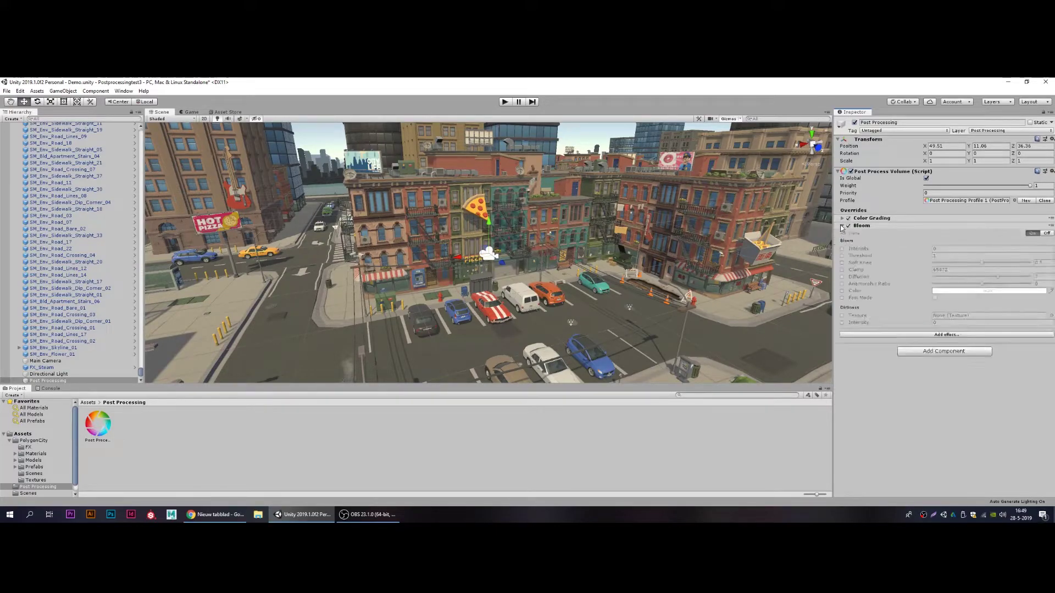
left_click(842, 249)
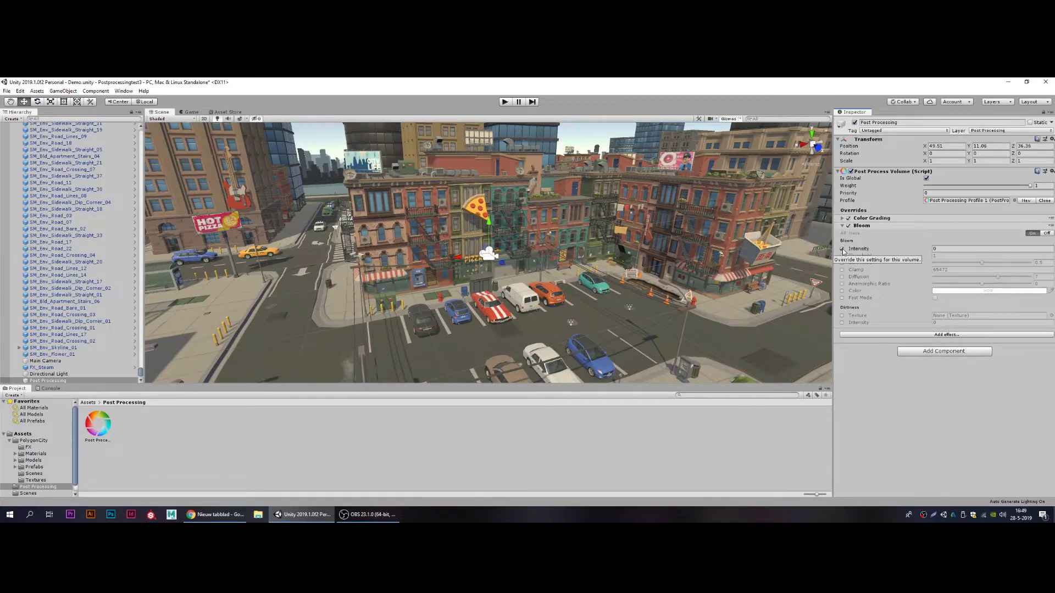
left_click(939, 248)
type("5")
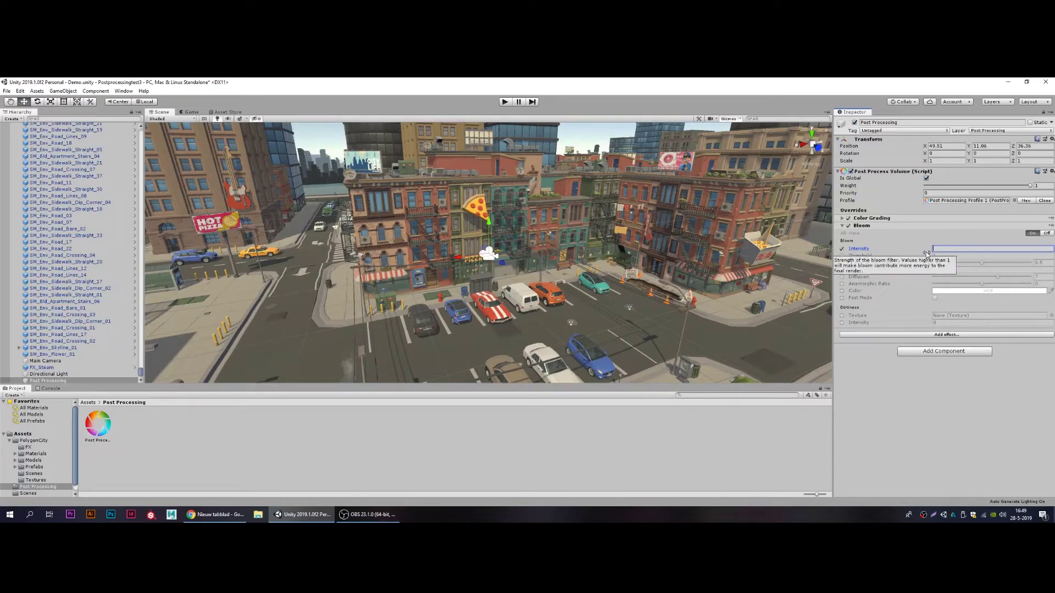
type("0")
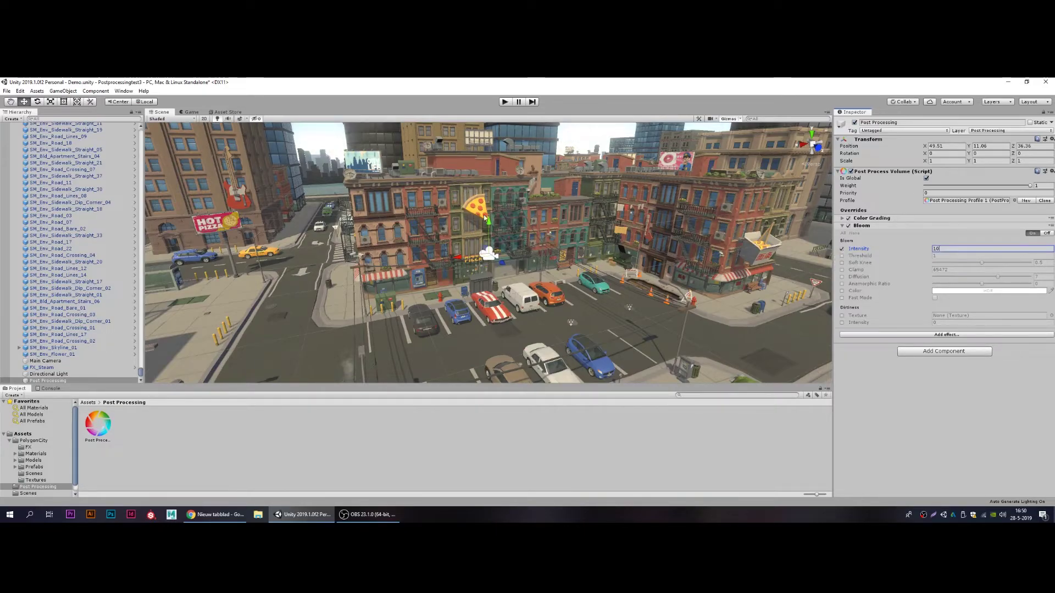
left_click(843, 225)
- Add a Vignette with Color, Center and Intensity enabled, Intensity set to 0.366
left_click(946, 236)
mouse_move(946, 240)
left_click(869, 332)
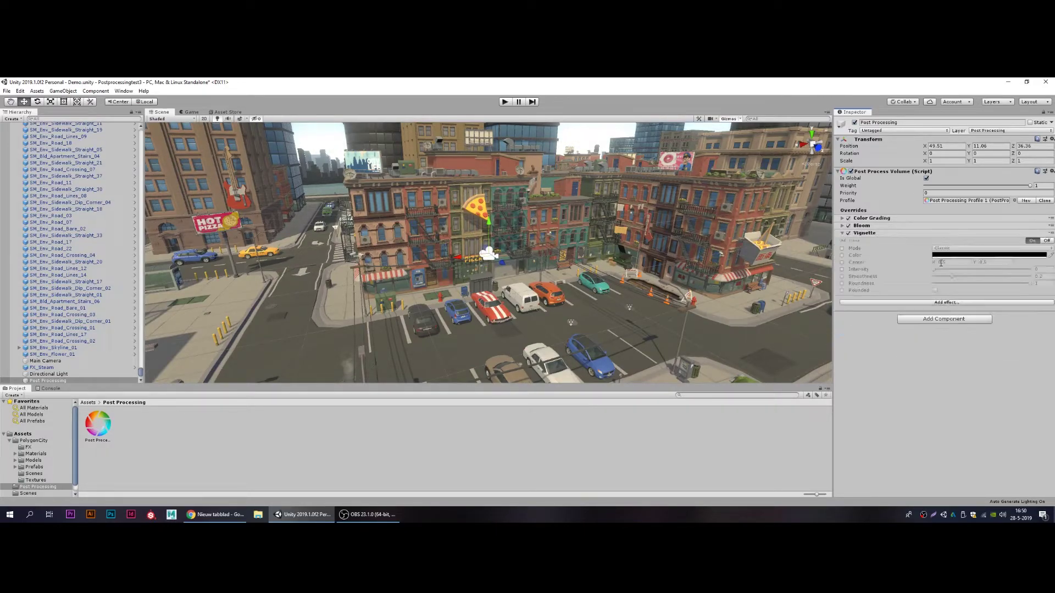
left_click(842, 255)
left_click(843, 262)
left_click(843, 270)
left_click_drag(934, 269, 969, 269)
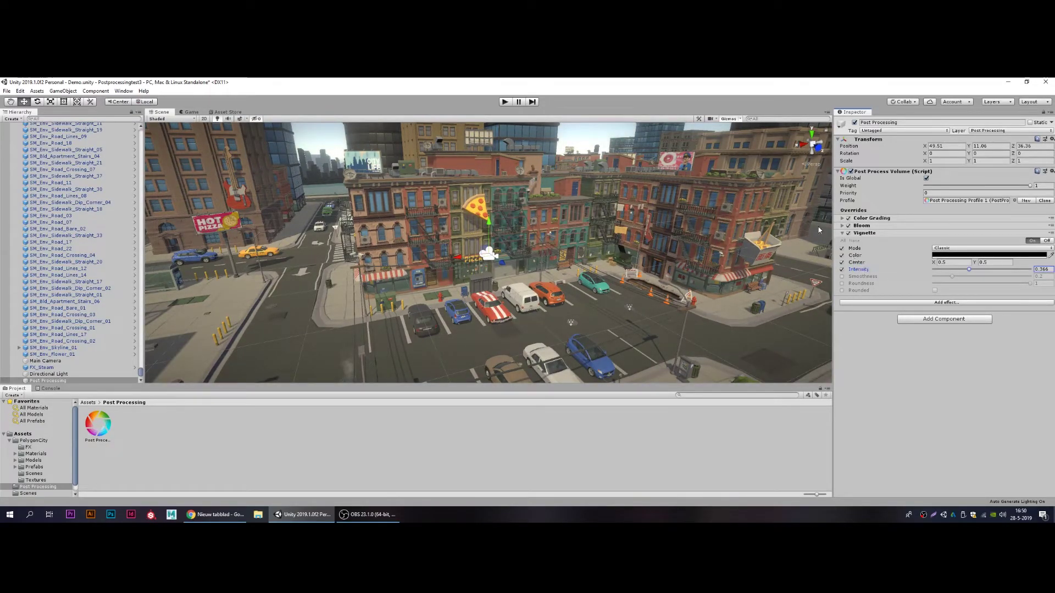
left_click(846, 233)
- Add Ambient Occlusion with its overrides enabled, Ambient Only off, and Intensity 0.69
left_click(946, 243)
mouse_move(981, 249)
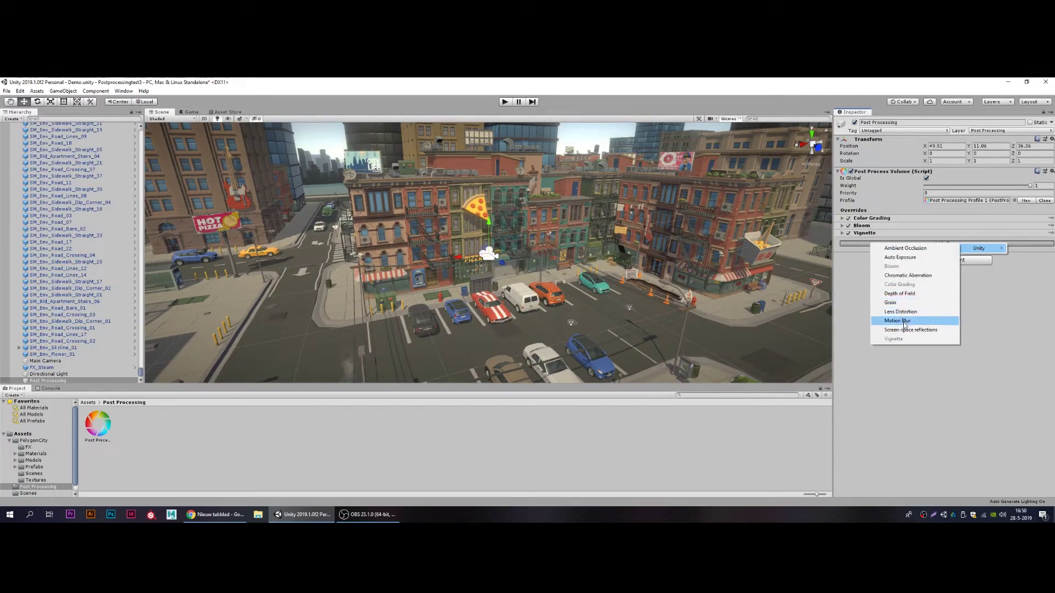
left_click(905, 249)
left_click(842, 256)
left_click(843, 262)
left_click(843, 270)
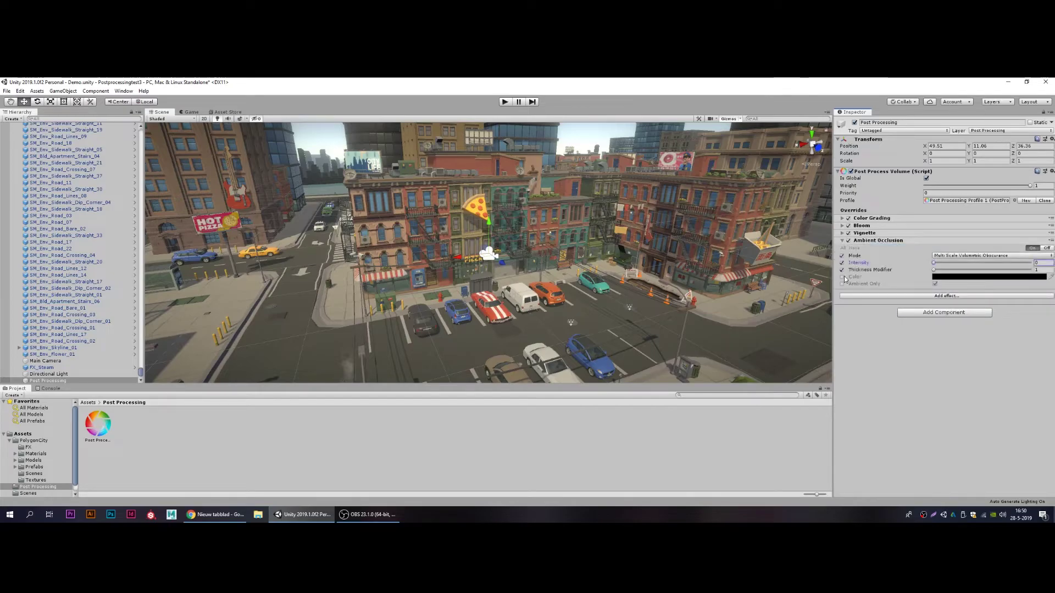
left_click(843, 277)
left_click(842, 284)
left_click(843, 284)
left_click_drag(933, 263, 950, 269)
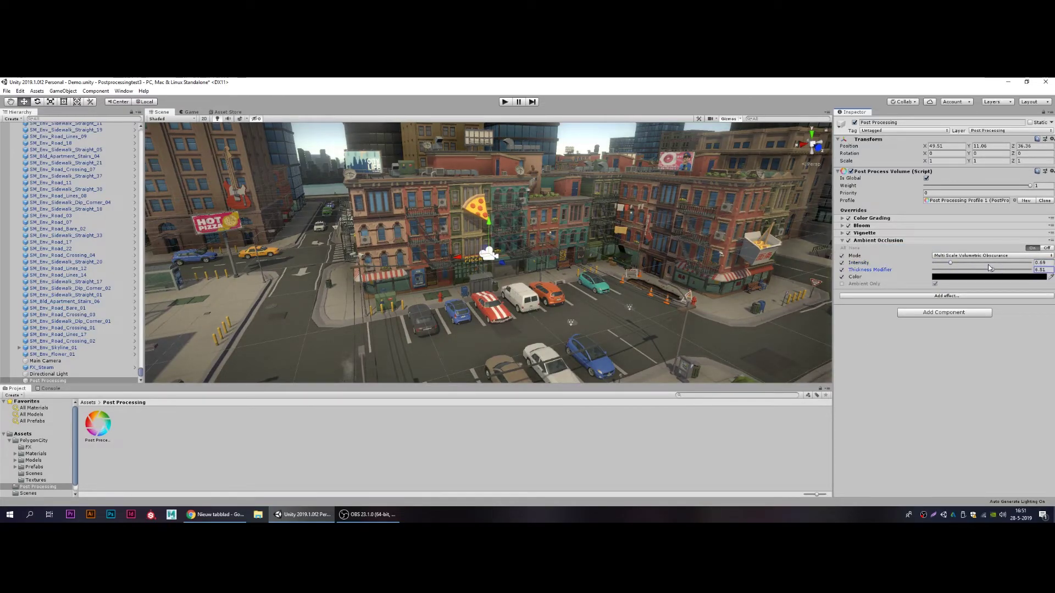
- Collapse Ambient Occlusion, reopen Color Grading, and enable Tint, raising it to 15.6
left_click(878, 241)
left_click(872, 218)
left_click(842, 270)
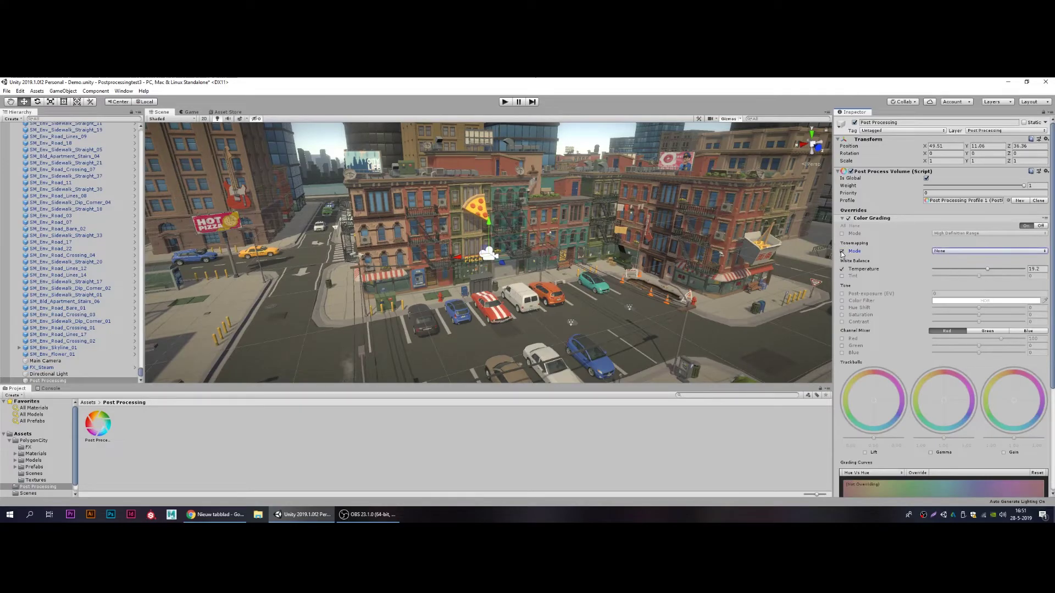
left_click_drag(979, 269, 986, 285)
scroll(897, 239, "down", 3)
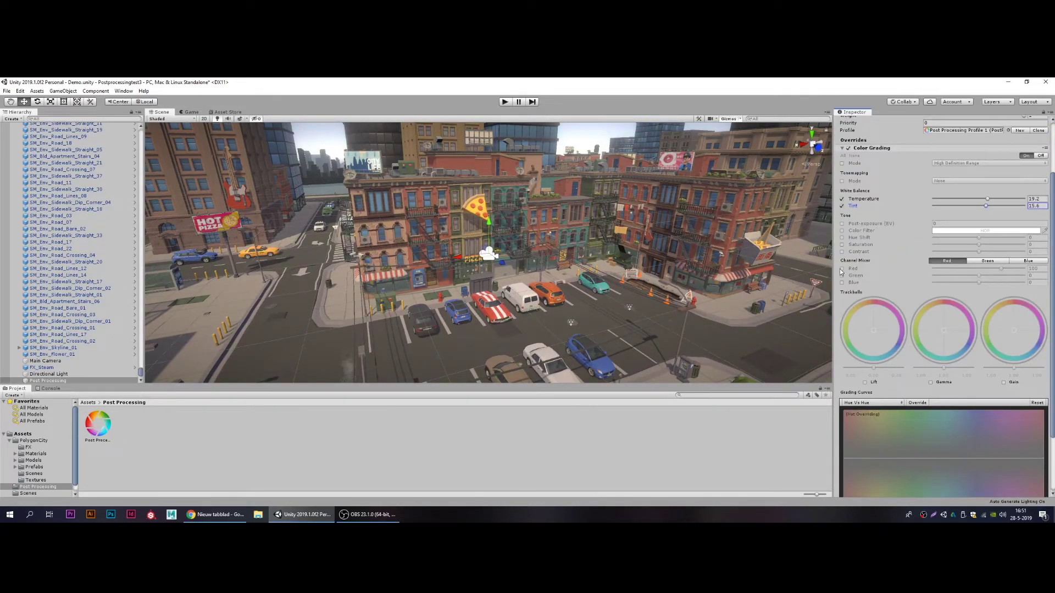
- Enable the Lift and Gain trackballs, boost channel mixer Red to 113, and lower contrast
left_click(866, 383)
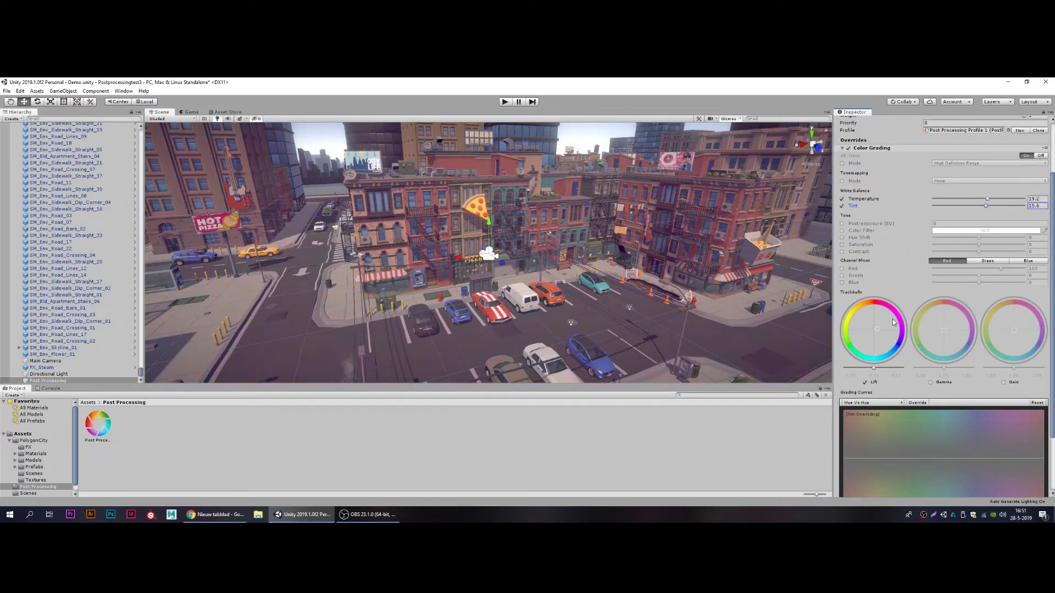
left_click(1010, 382)
mouse_move(1001, 268)
left_mouse_down()
mouse_move(964, 276)
mouse_move(981, 282)
mouse_move(976, 252)
left_mouse_up()
left_click(842, 252)
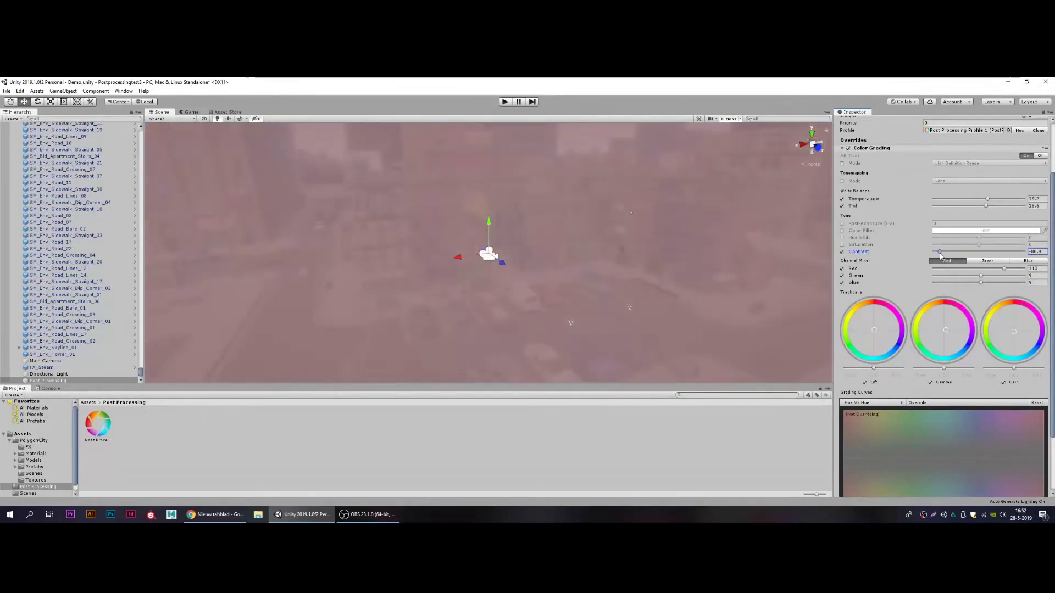